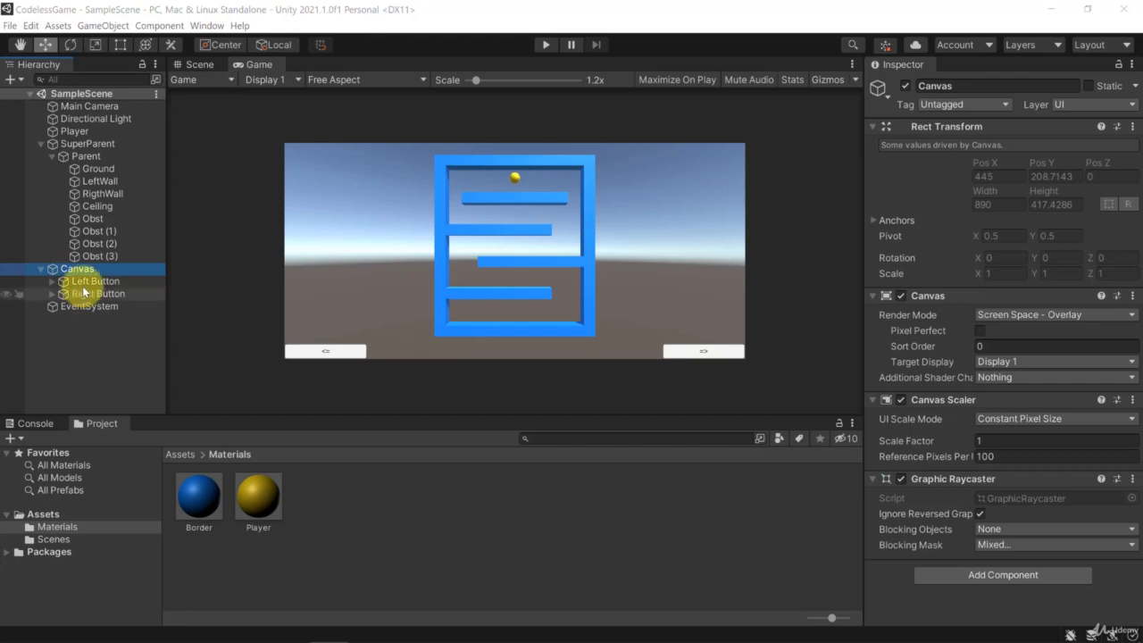
Add a Text UI element as a child of the Canvas.
left_click(77, 269)
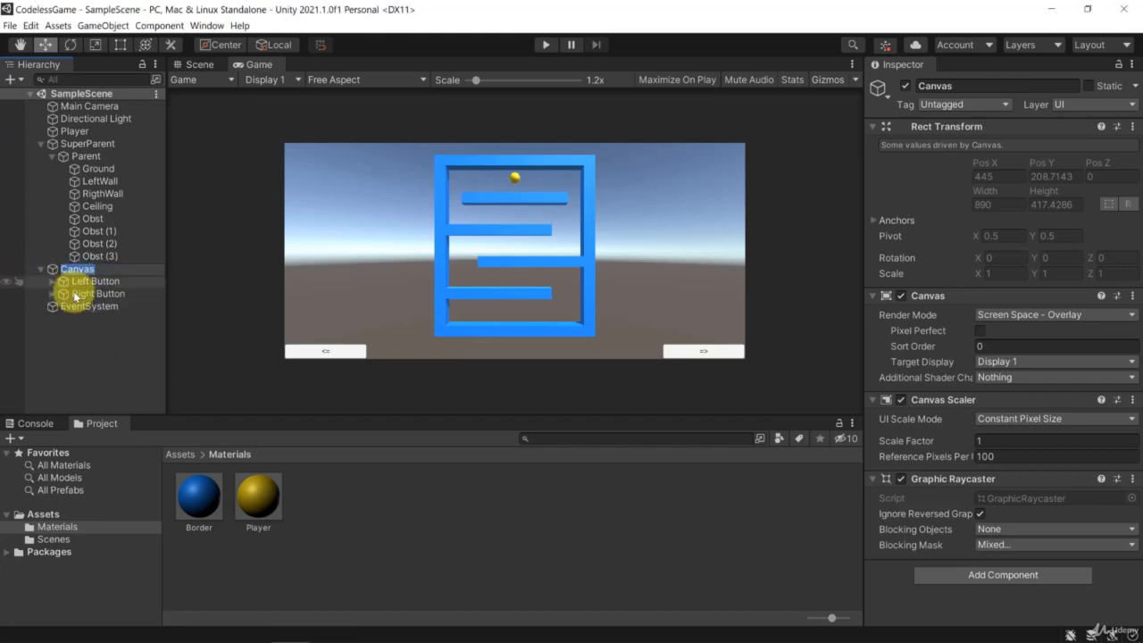
right_click(81, 268)
mouse_move(116, 516)
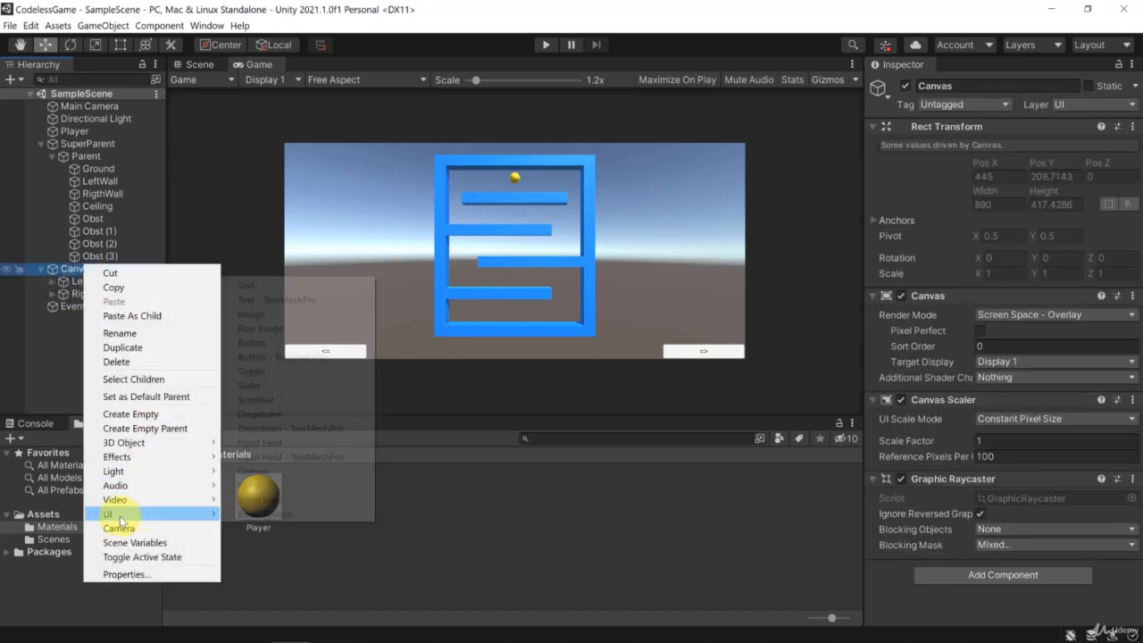
left_click(259, 286)
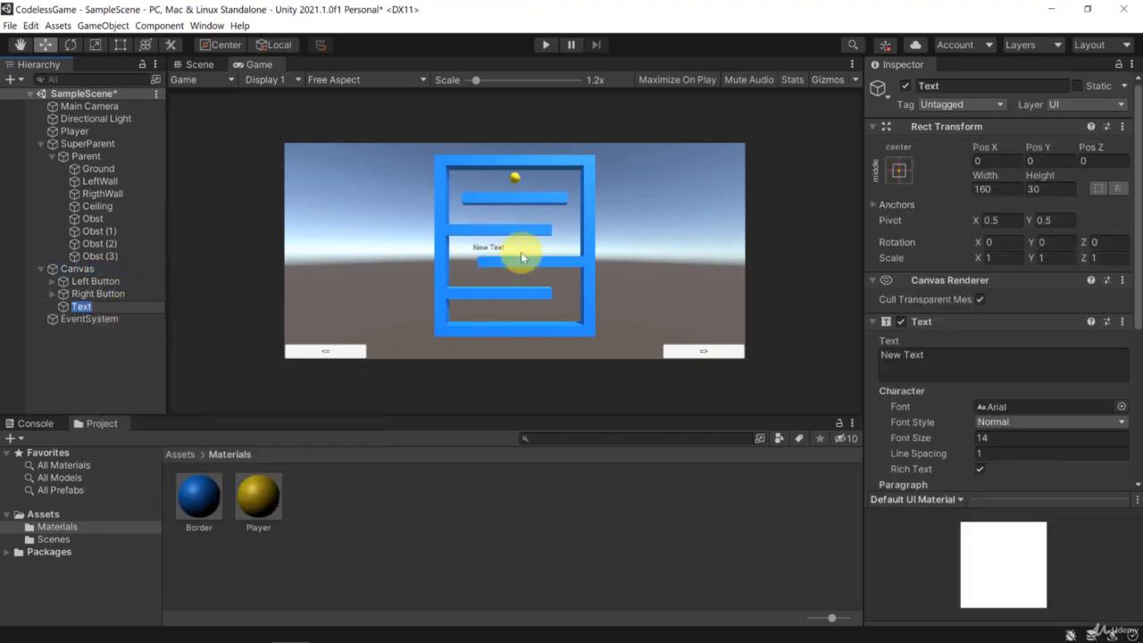
In the Scene view, change the new text element's content to "You won!".
left_click(198, 64)
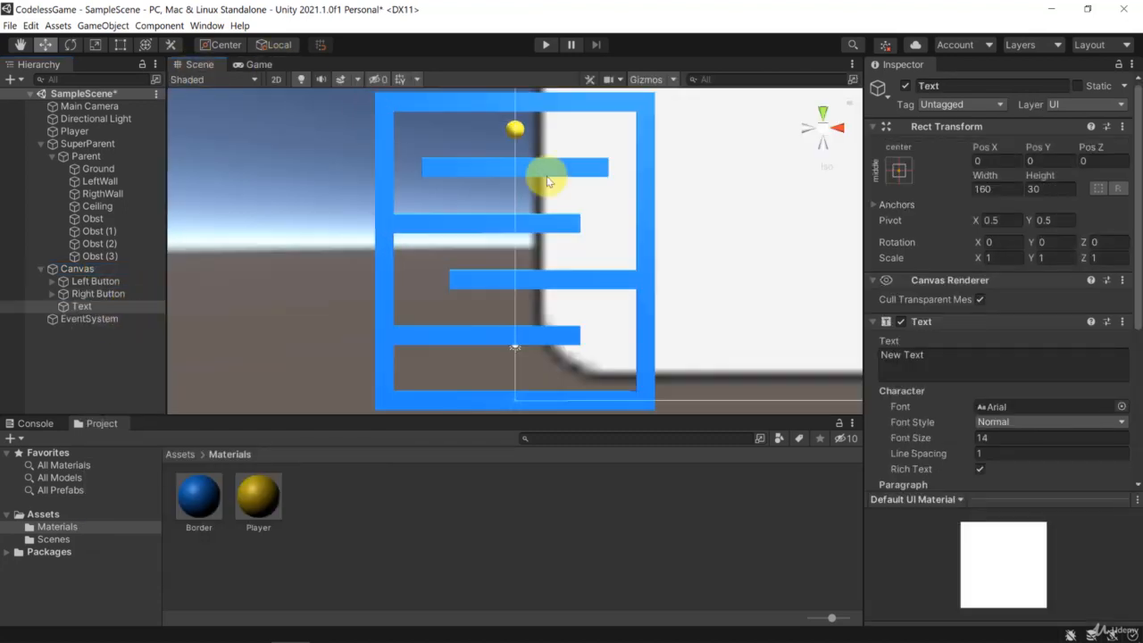
double_click(85, 268)
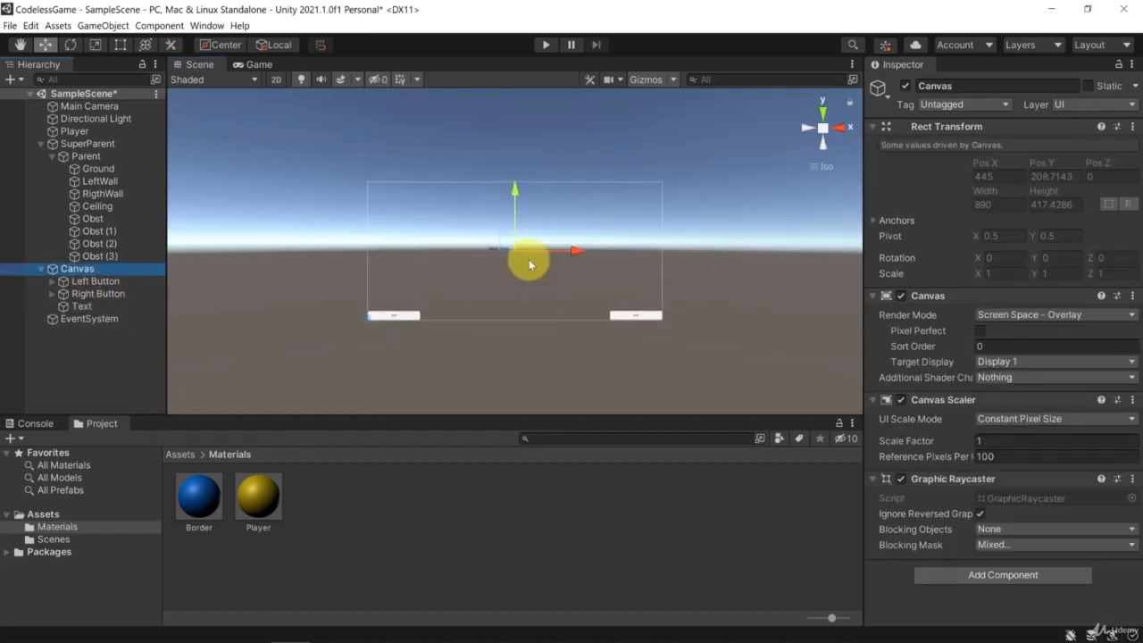
scroll(527, 254, "up", 5)
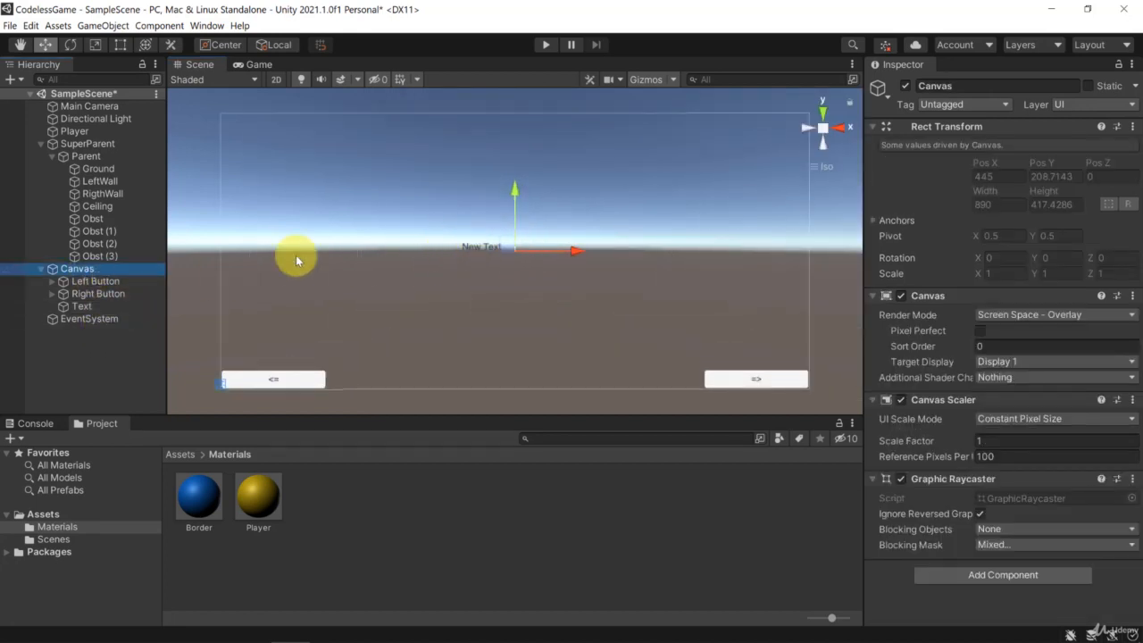
left_click(51, 306)
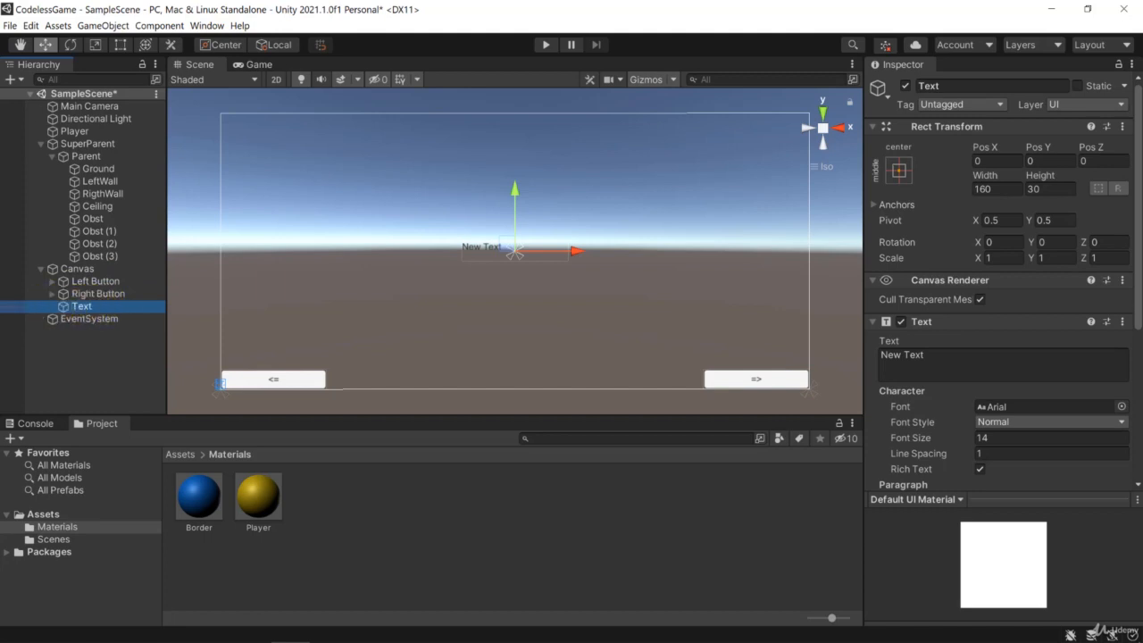
left_click_drag(955, 360, 880, 355)
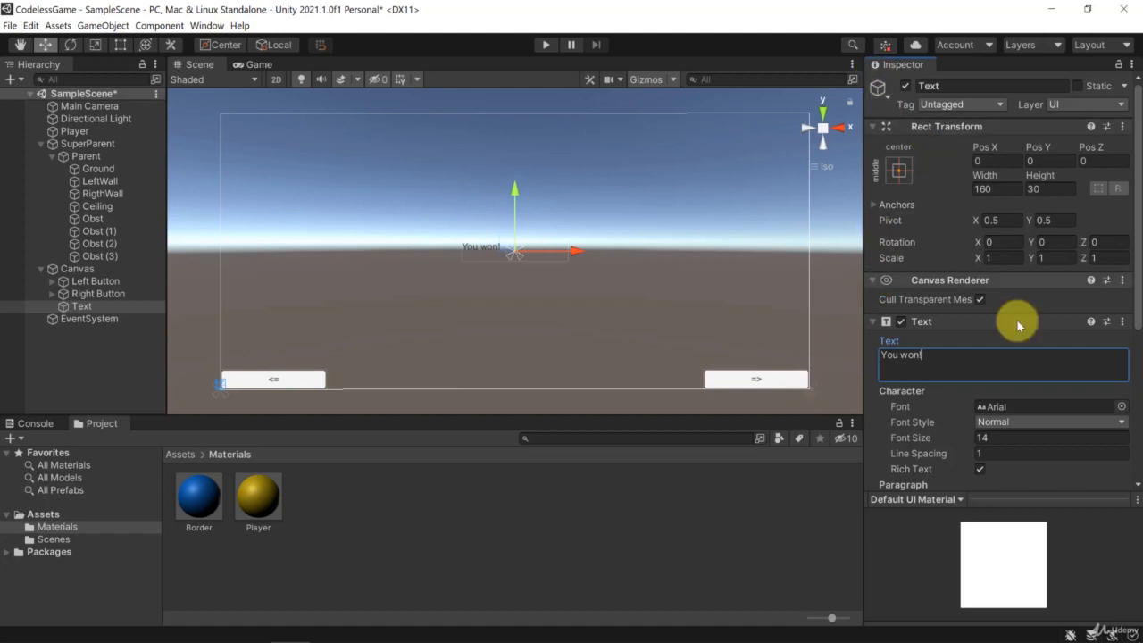
Align the "You won!" text to the center horizontally and to the middle vertically within its box.
scroll(978, 366, "down", 5)
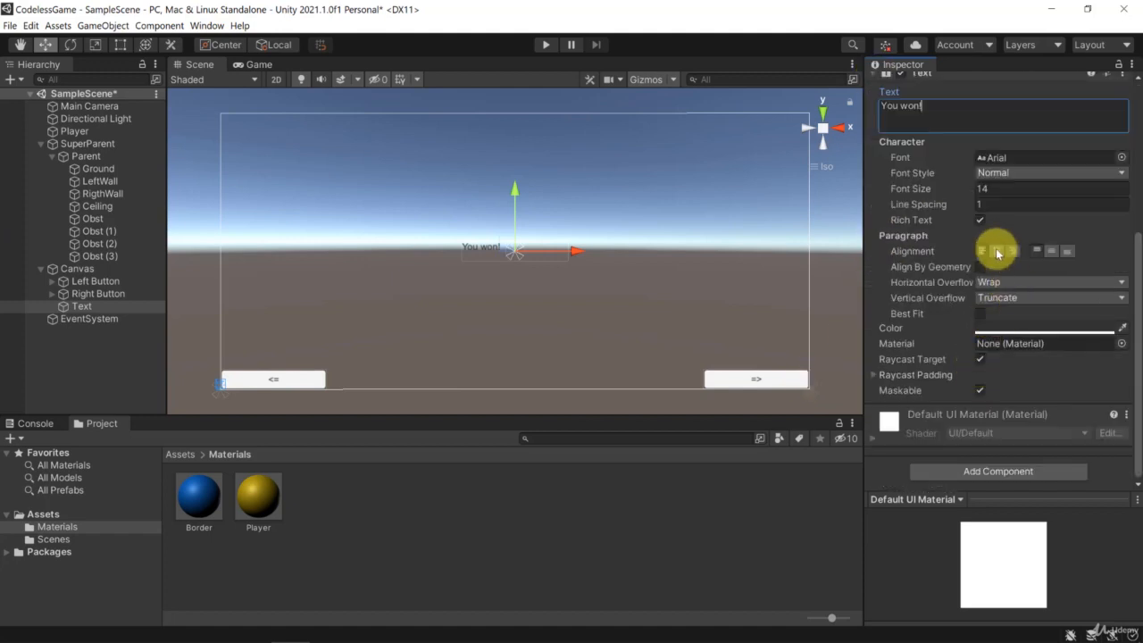
scroll(951, 239, "up", 5)
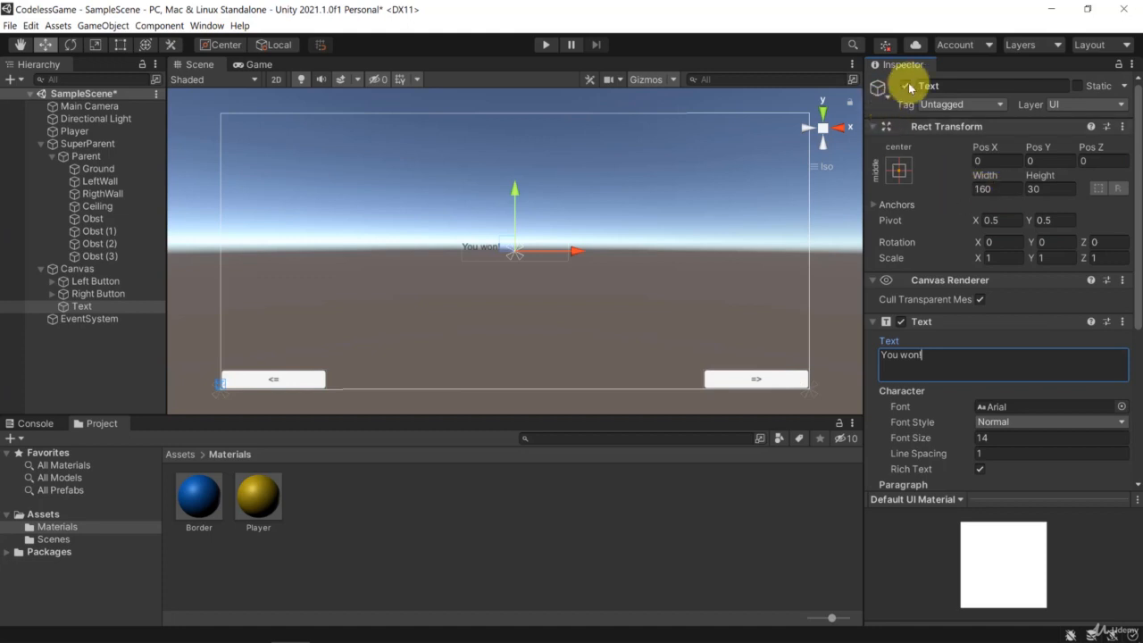
scroll(960, 312, "down", 5)
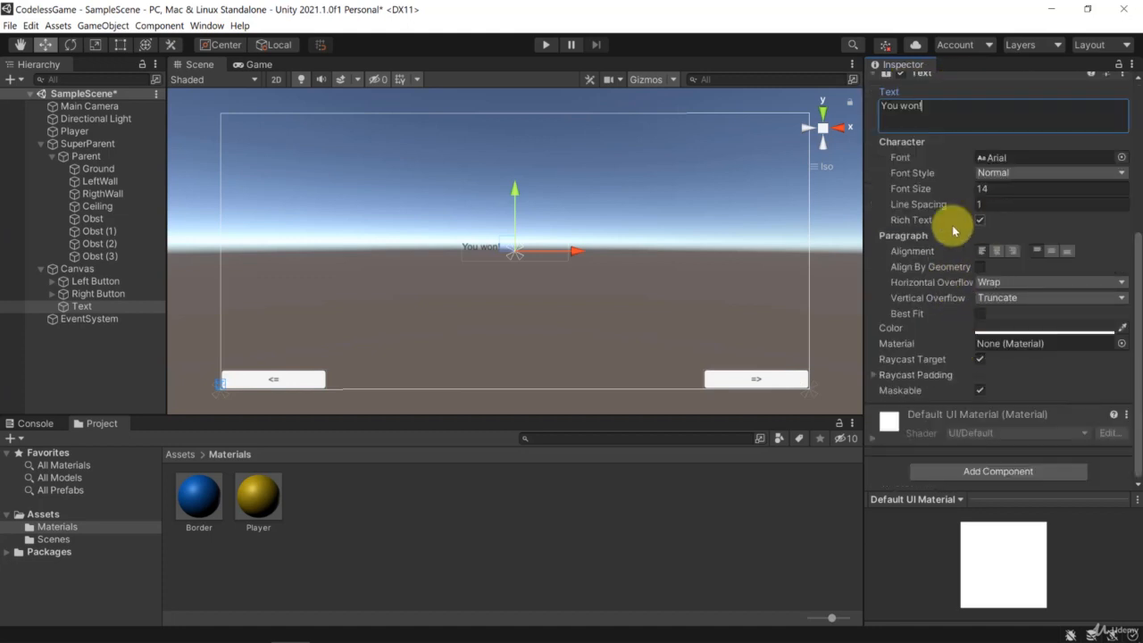
left_click(997, 250)
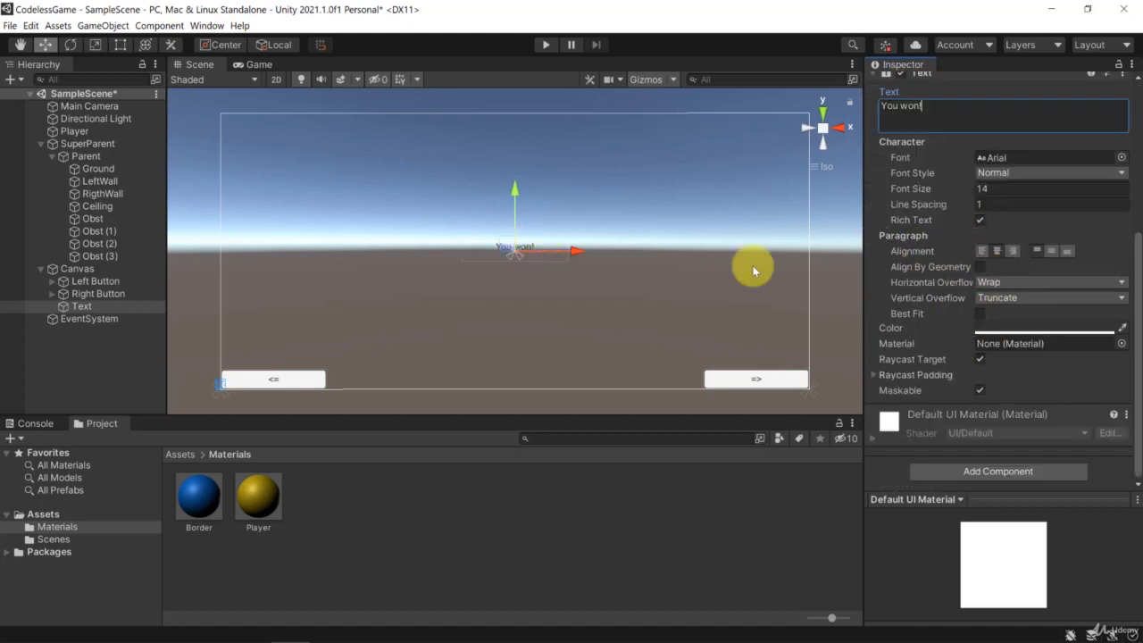
left_click(1051, 252)
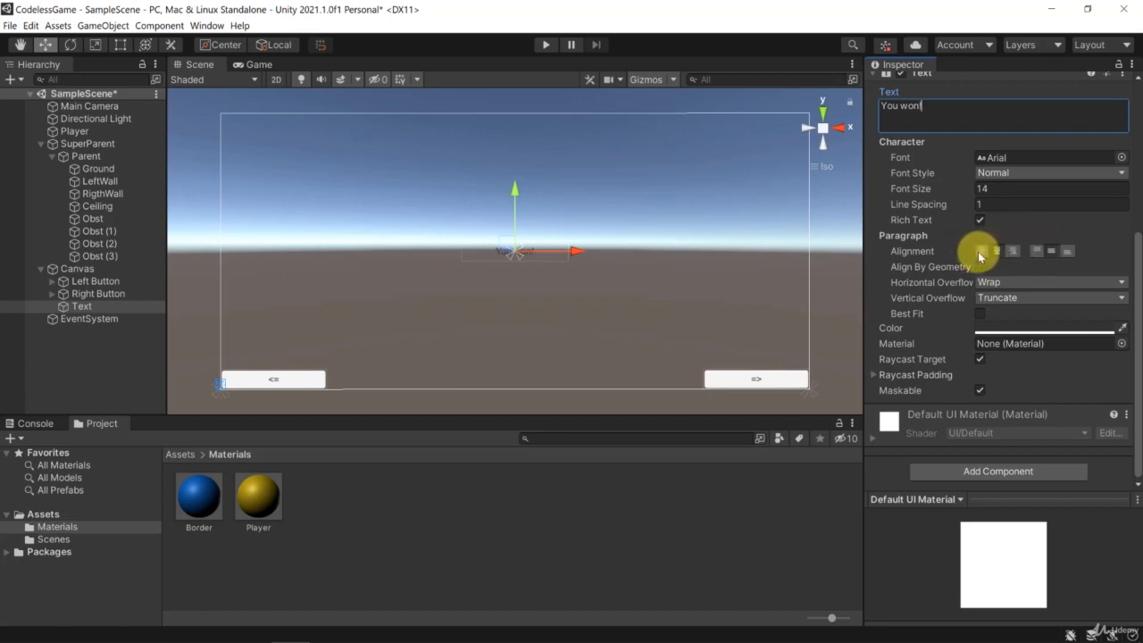
left_click(980, 253)
left_click(998, 252)
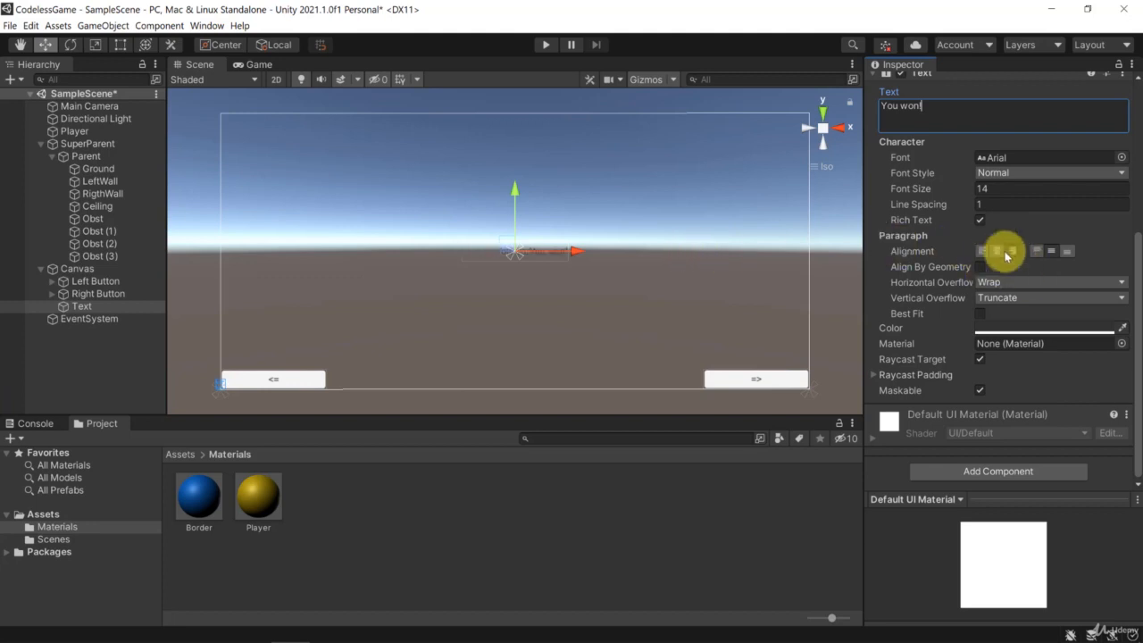
left_click(999, 252)
Try a font size of 25 for the text and settle on 40.
left_click_drag(997, 189, 896, 189)
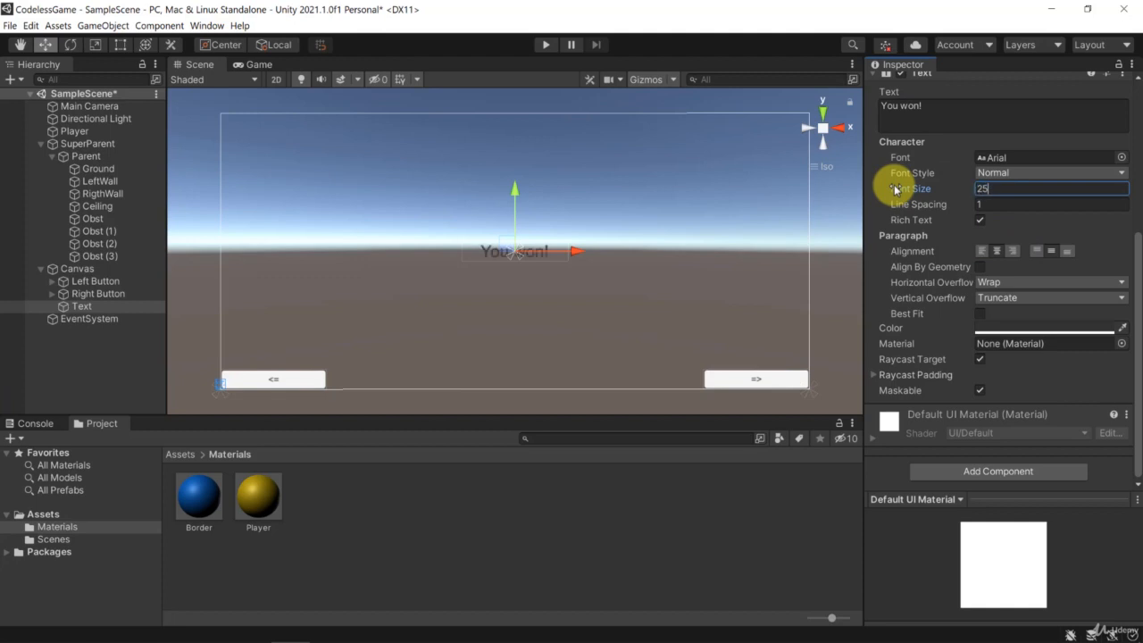
type("25")
double_click(990, 188)
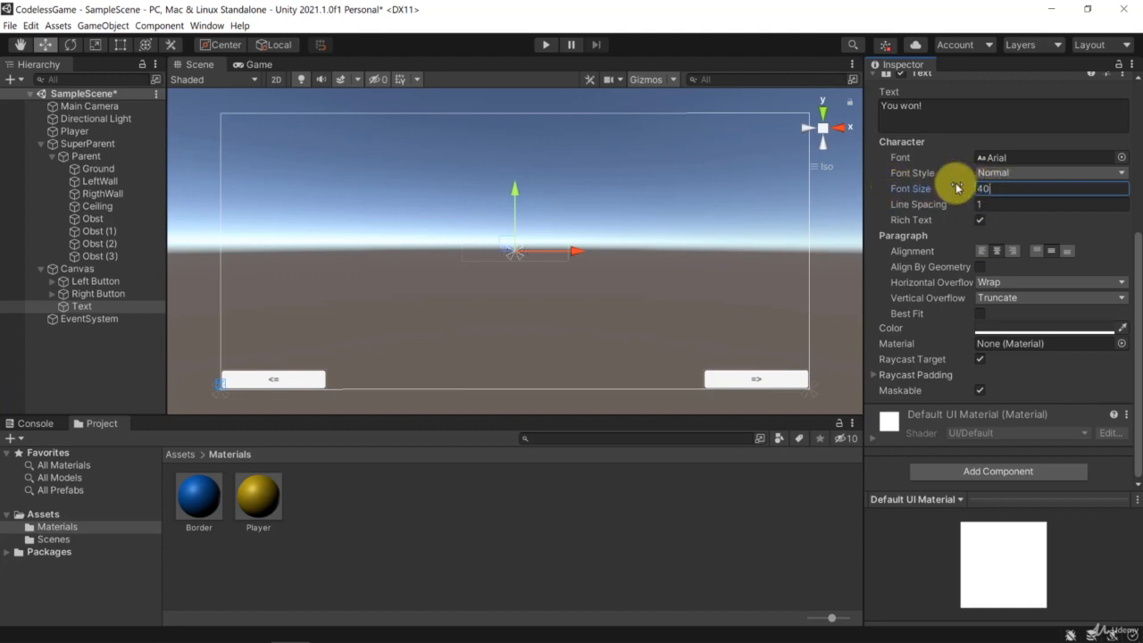
Resize the text box to a height of 50 and a width of 250.
scroll(983, 192, "up", 3)
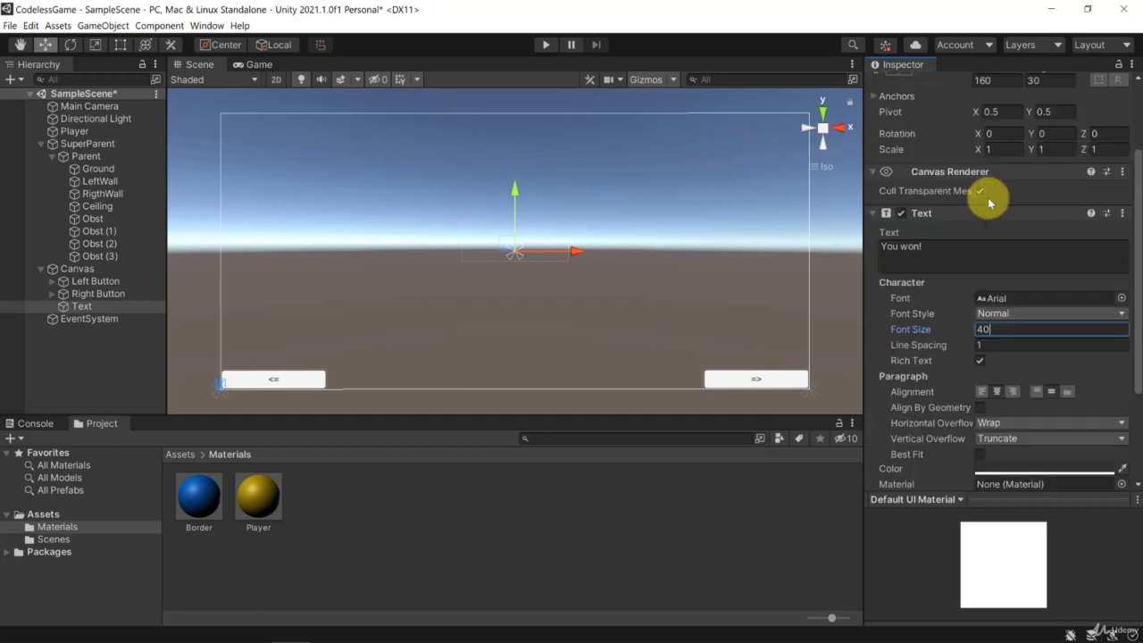
scroll(988, 201, "up", 2)
left_click(1043, 188)
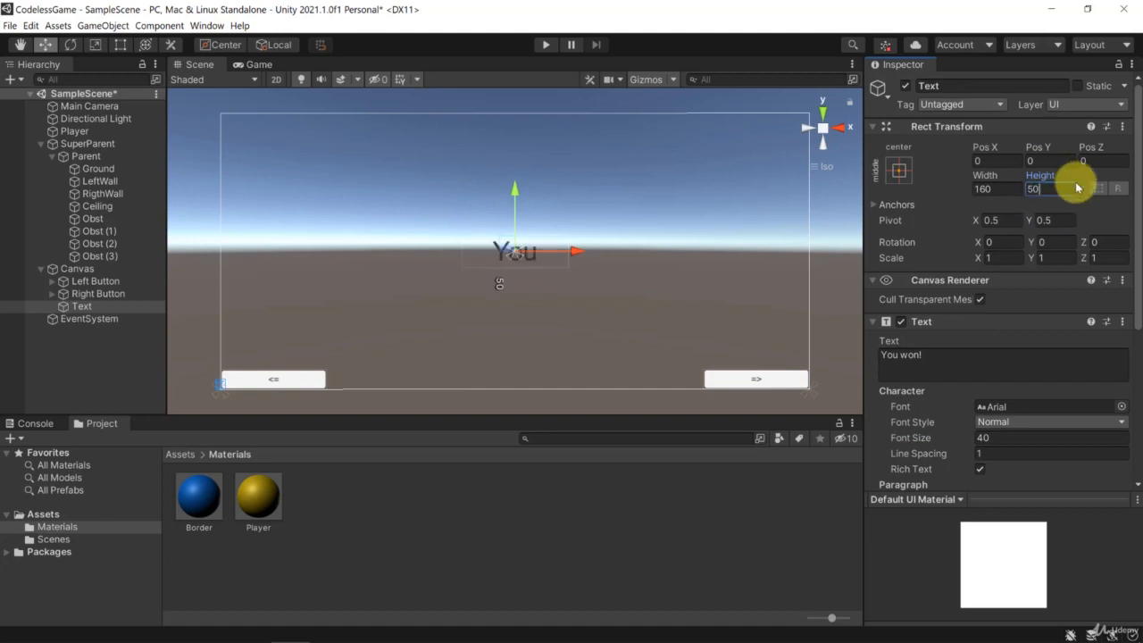
left_click(1002, 188)
type("250")
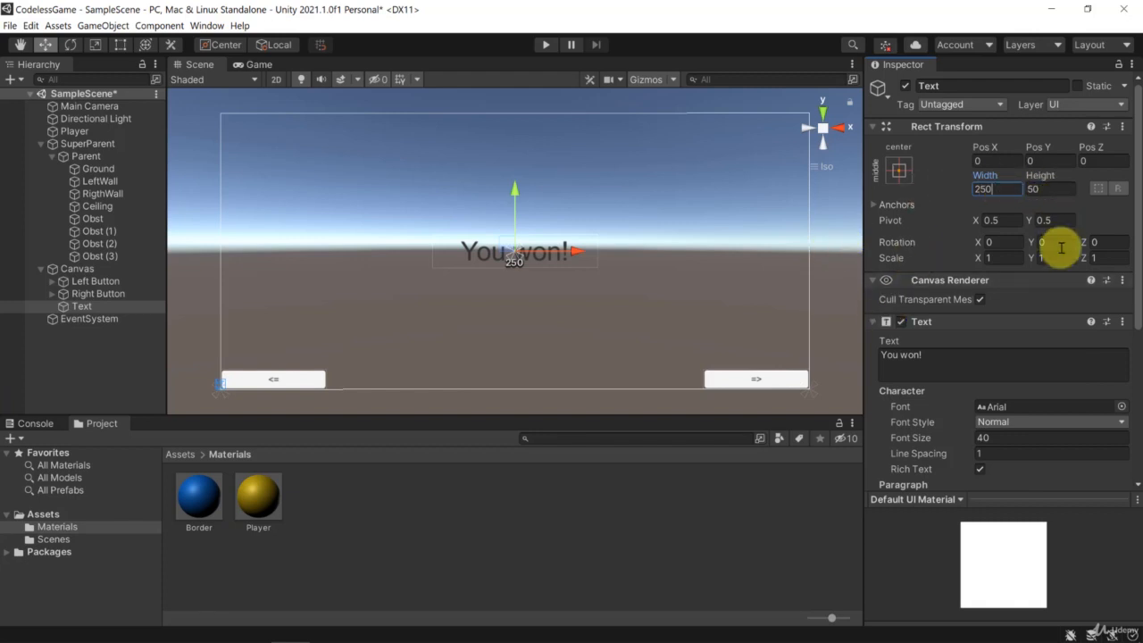
Set the text's Horizontal Overflow option to Overflow.
scroll(1059, 247, "down", 5)
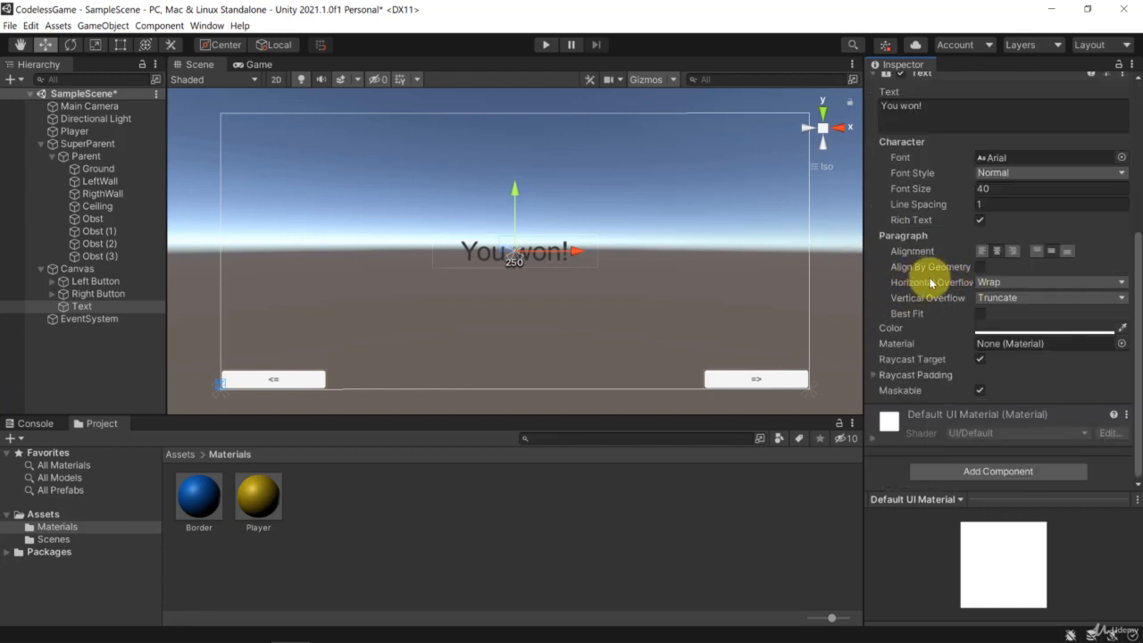
left_click(1016, 281)
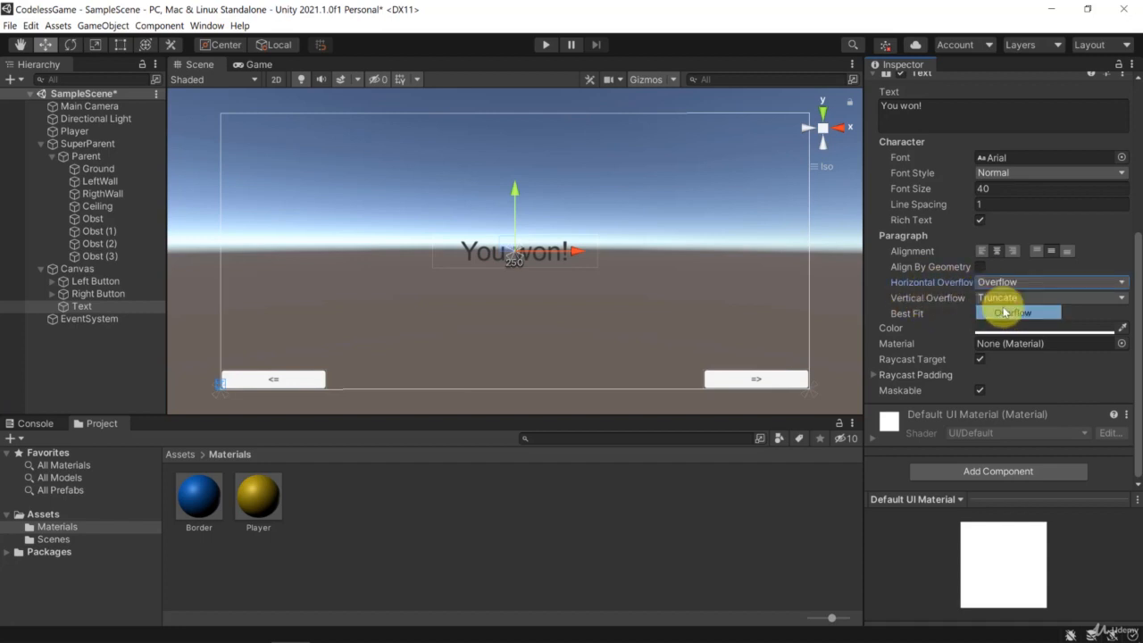
left_click(996, 311)
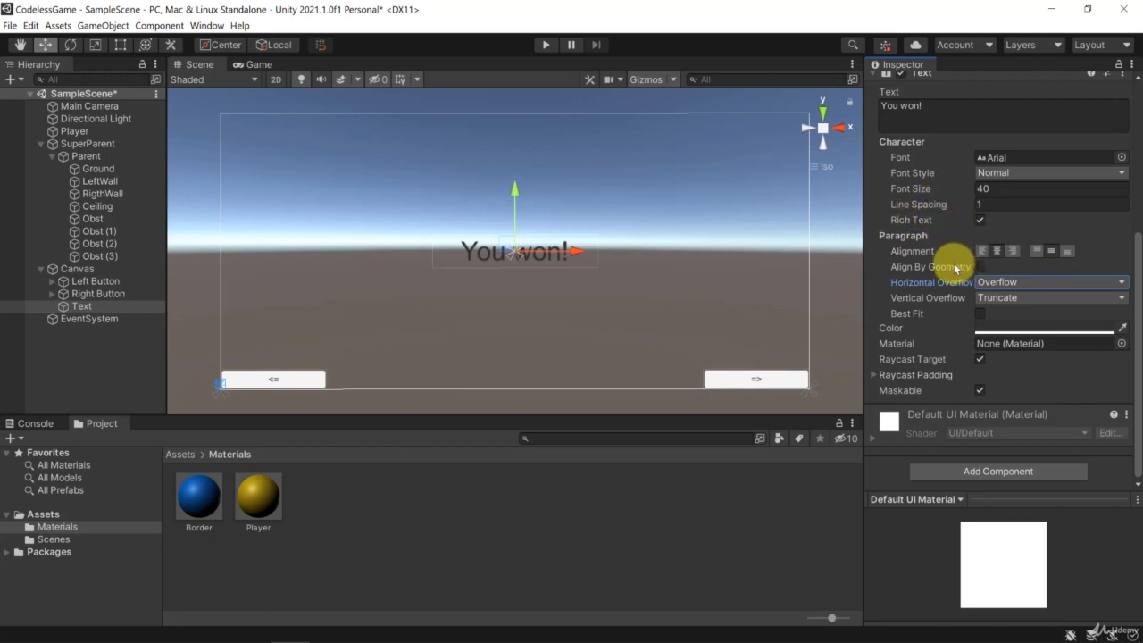
Try a text box width of 50 to test the horizontal overflow, and undo it.
scroll(951, 265, "up", 5)
left_click(995, 185)
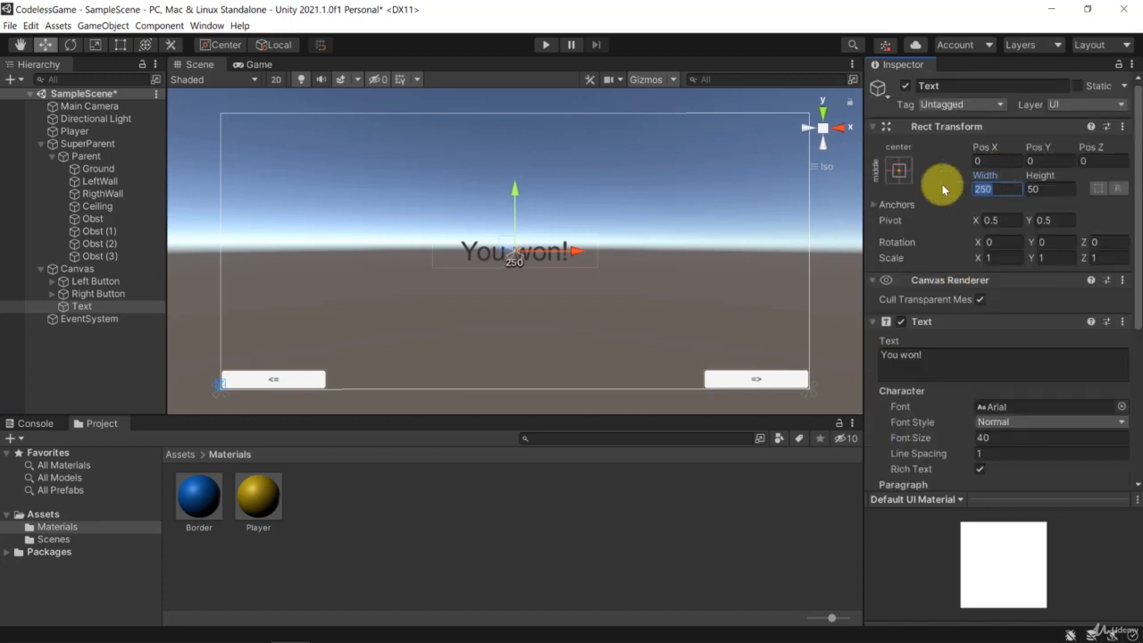
type("50")
key("ctrl+z")
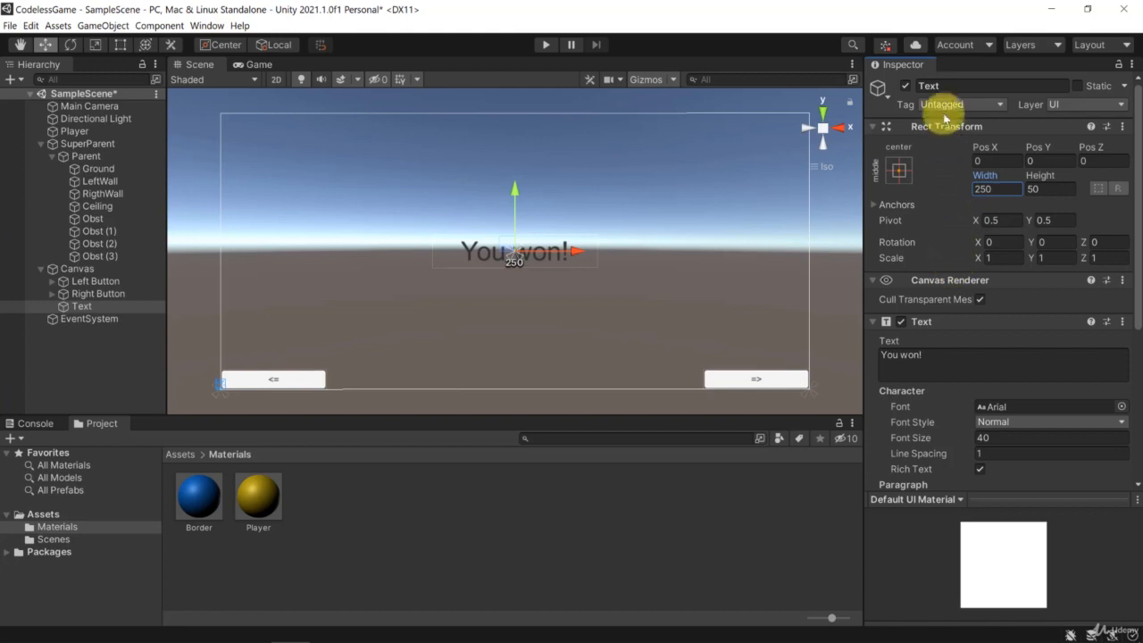
Rename the text object to "Winning UI".
left_click(952, 87)
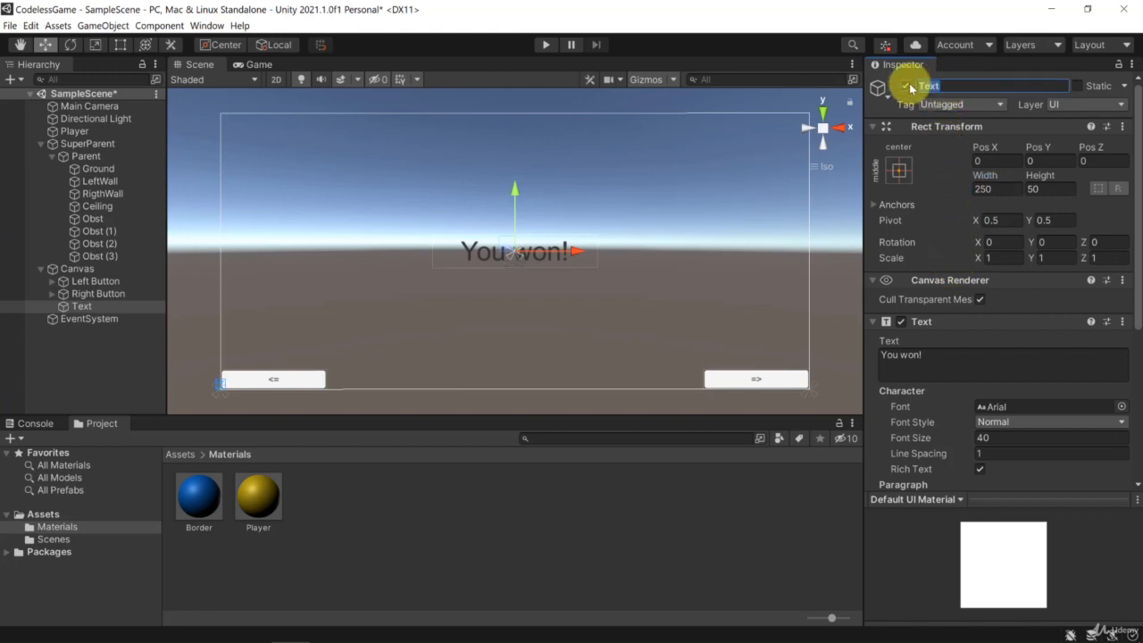
type("Winning UI")
key("Return")
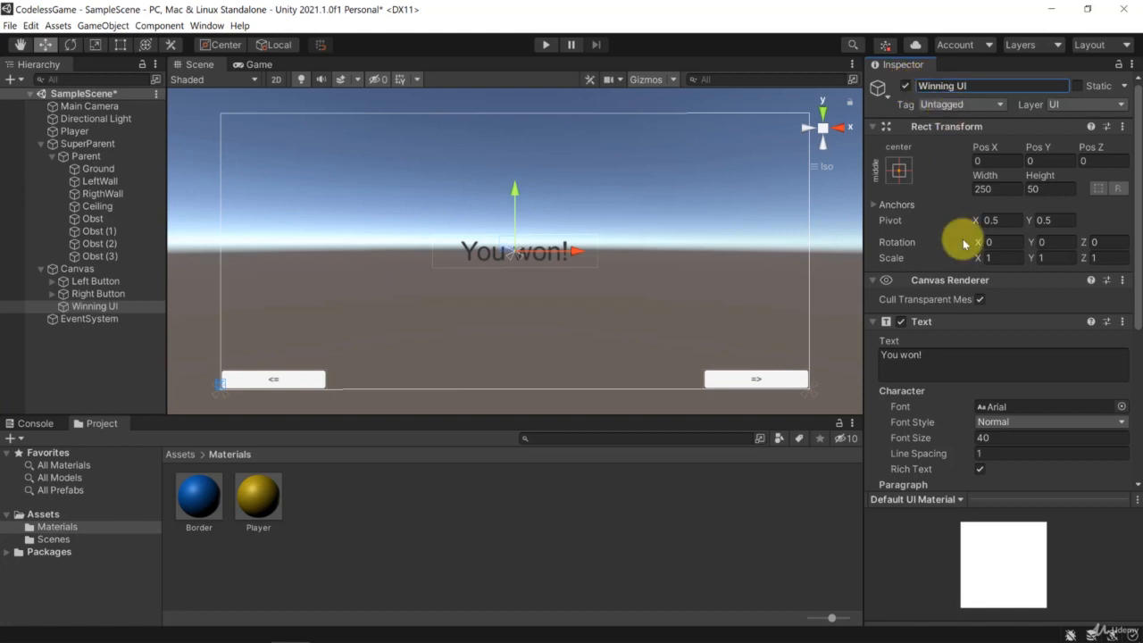
Change the color of the "You won!" text to bright pink, hexadecimal FF00AD.
scroll(947, 237, "down", 3)
scroll(927, 209, "down", 3)
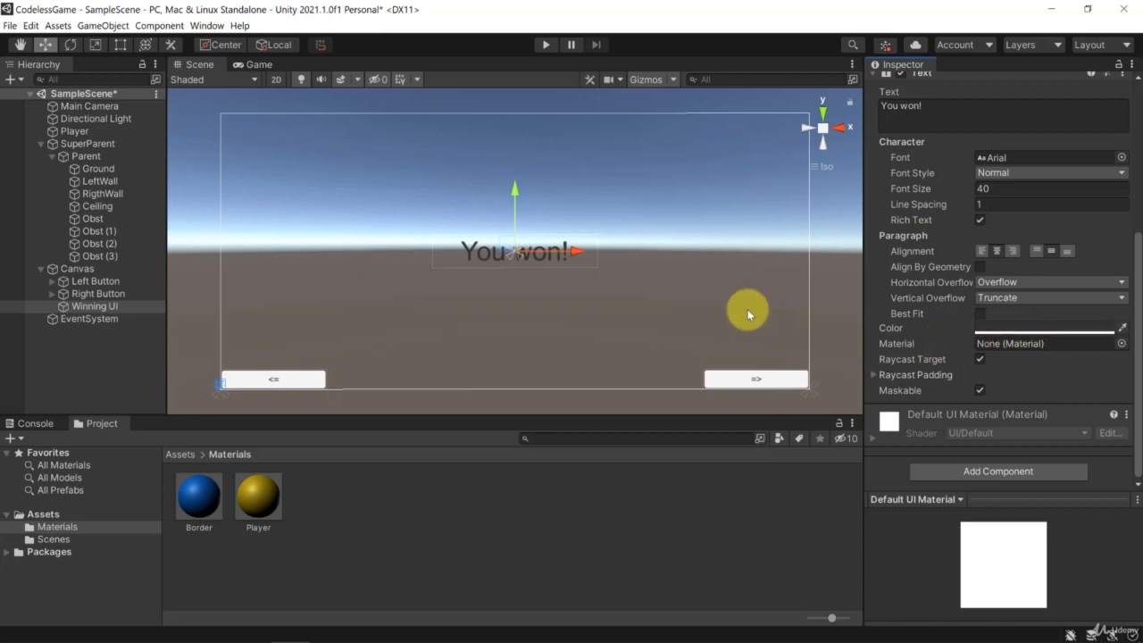
left_click(1045, 330)
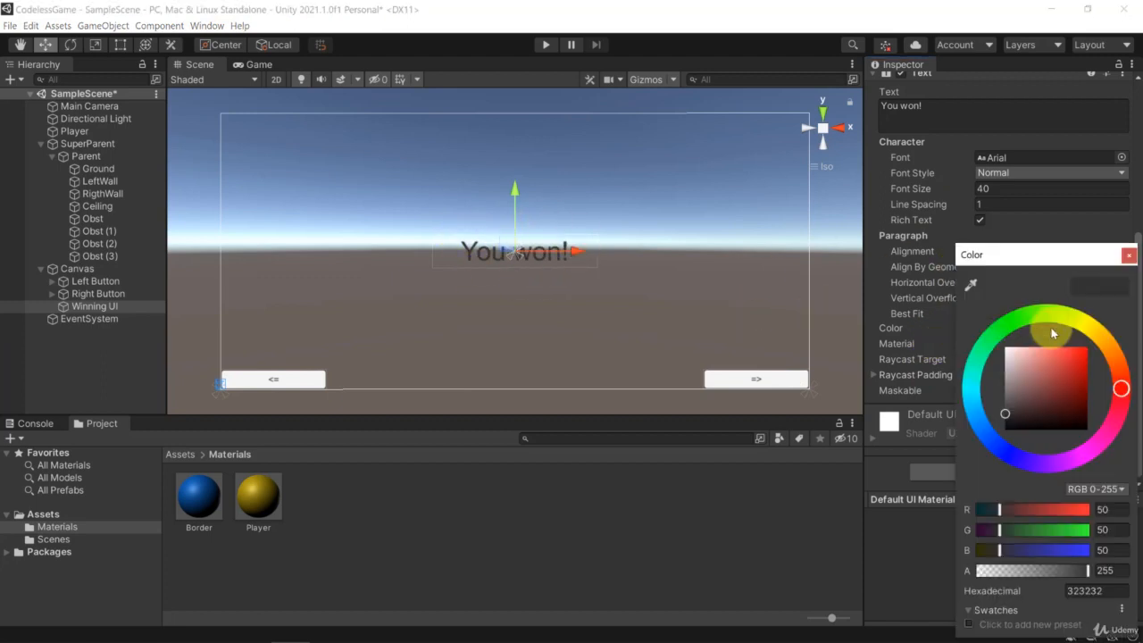
left_click_drag(1038, 260, 932, 180)
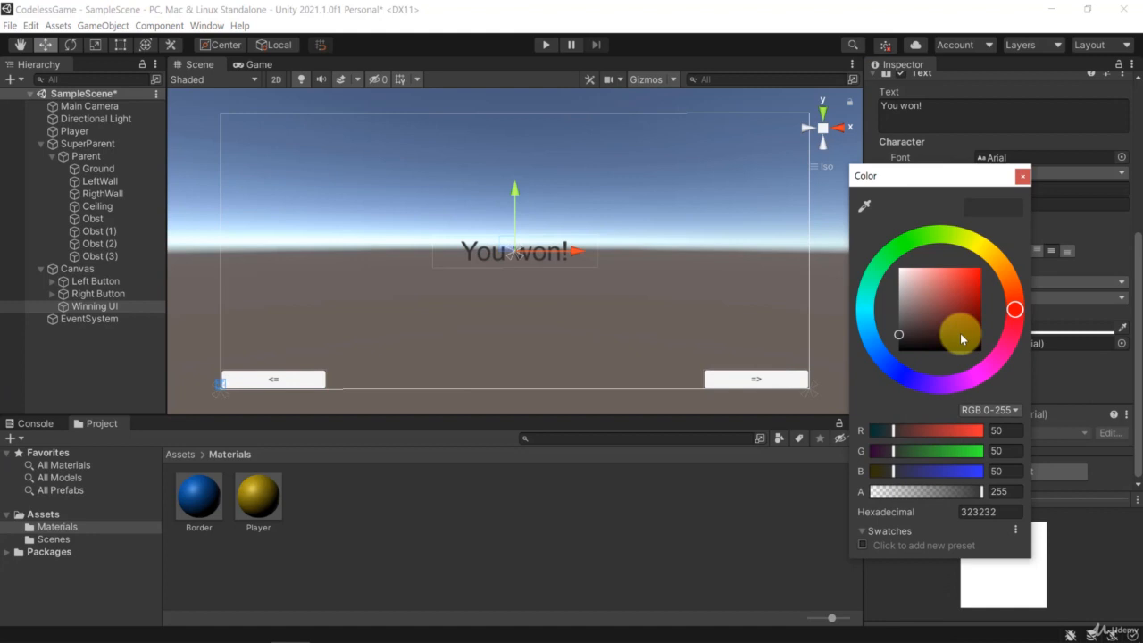
left_click(1000, 364)
left_click_drag(965, 288, 974, 250)
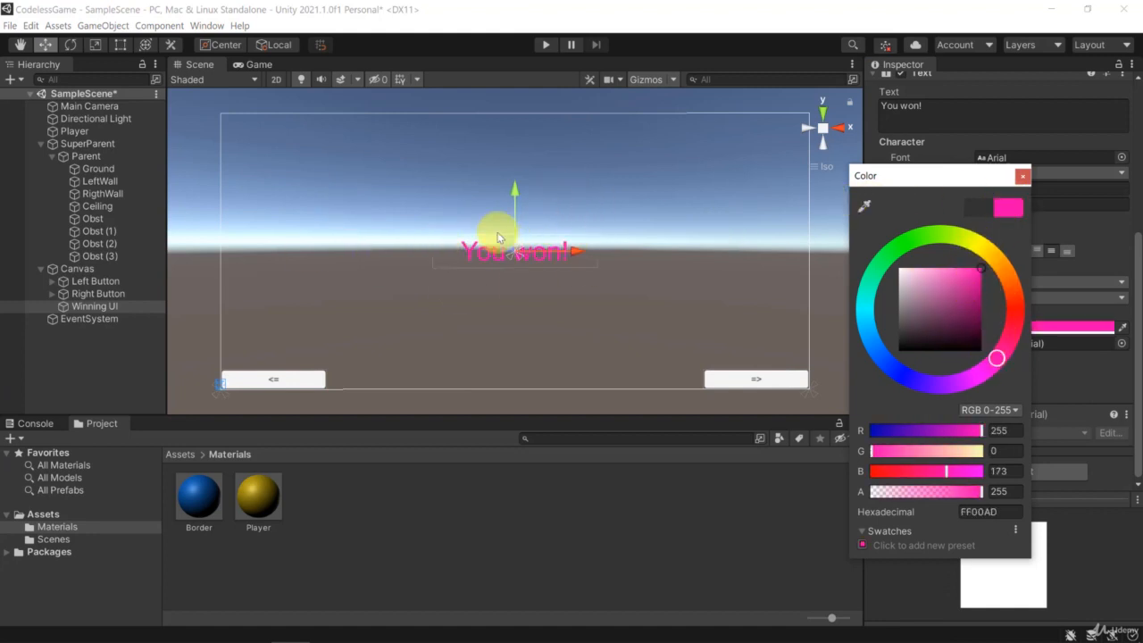
left_click(1023, 176)
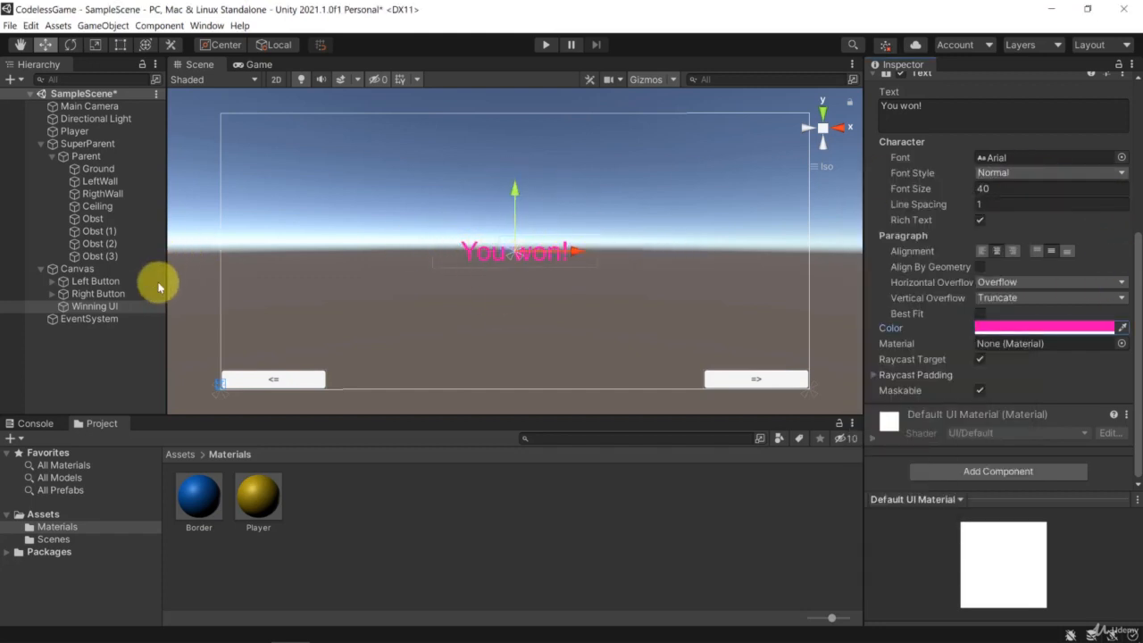
Deactivate the Winning UI object so the winning message is hidden in the scene.
left_click(86, 306)
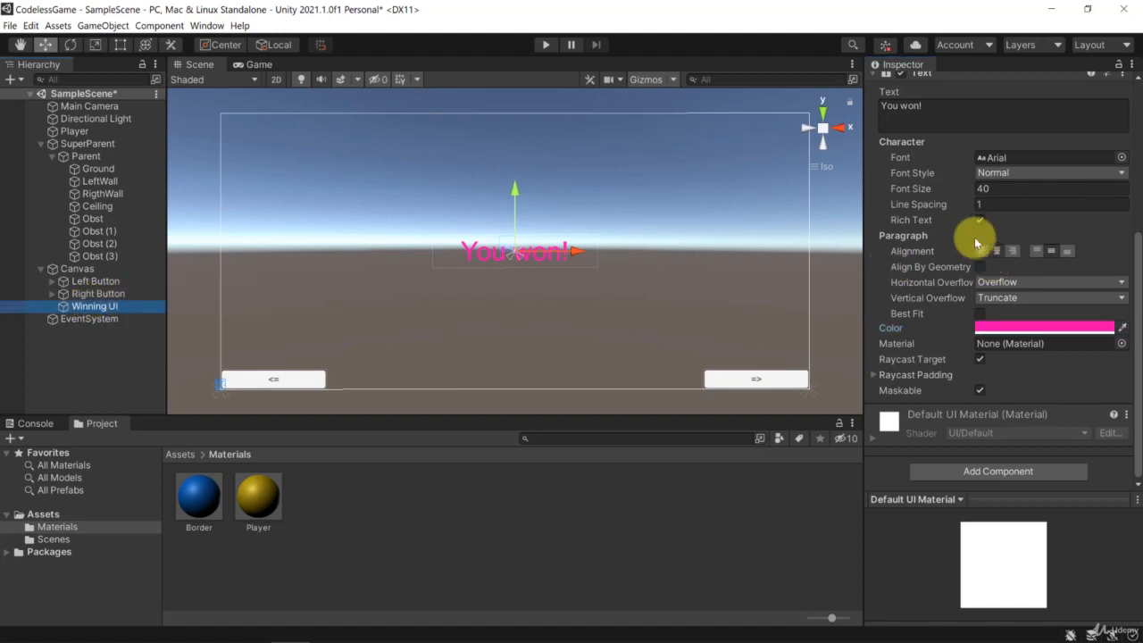
scroll(973, 236, "up", 5)
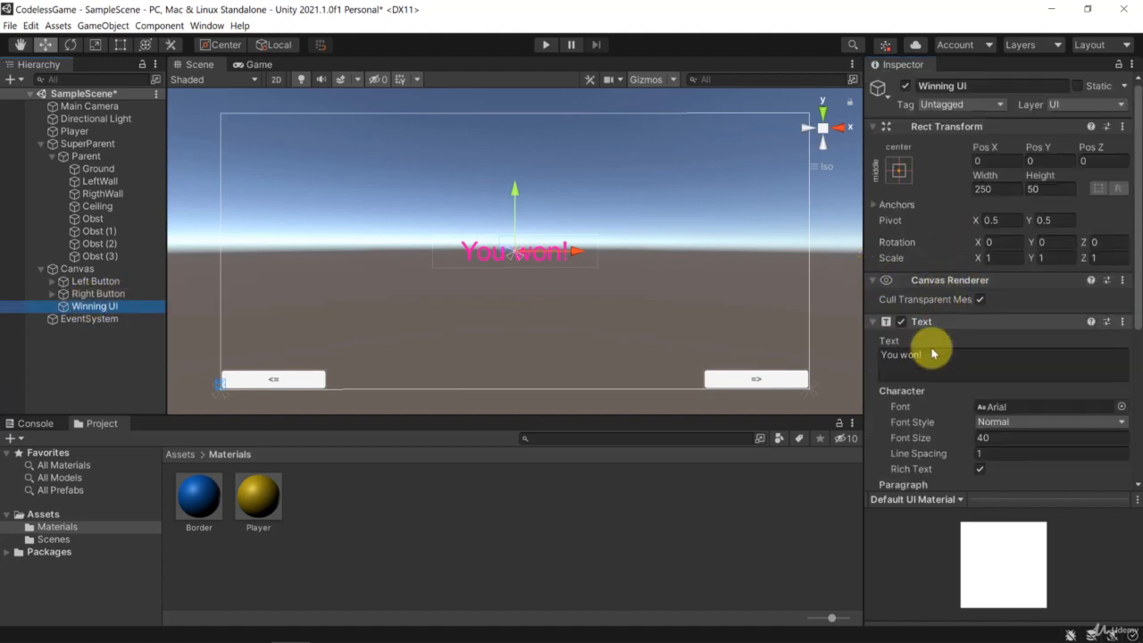
left_click(905, 87)
left_click(906, 87)
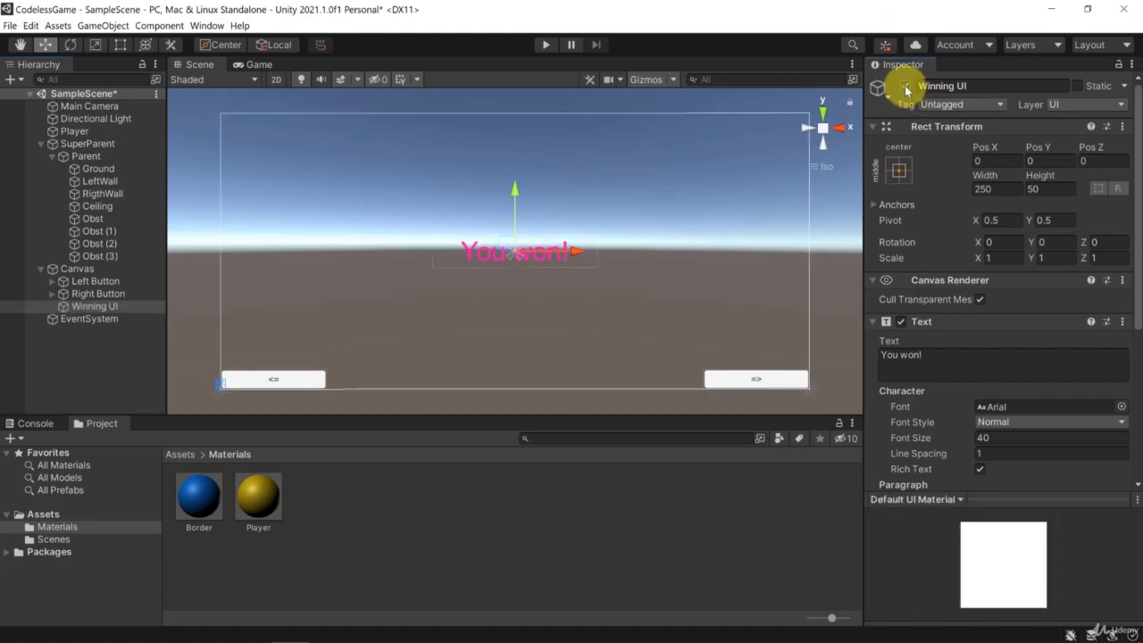
left_click(906, 86)
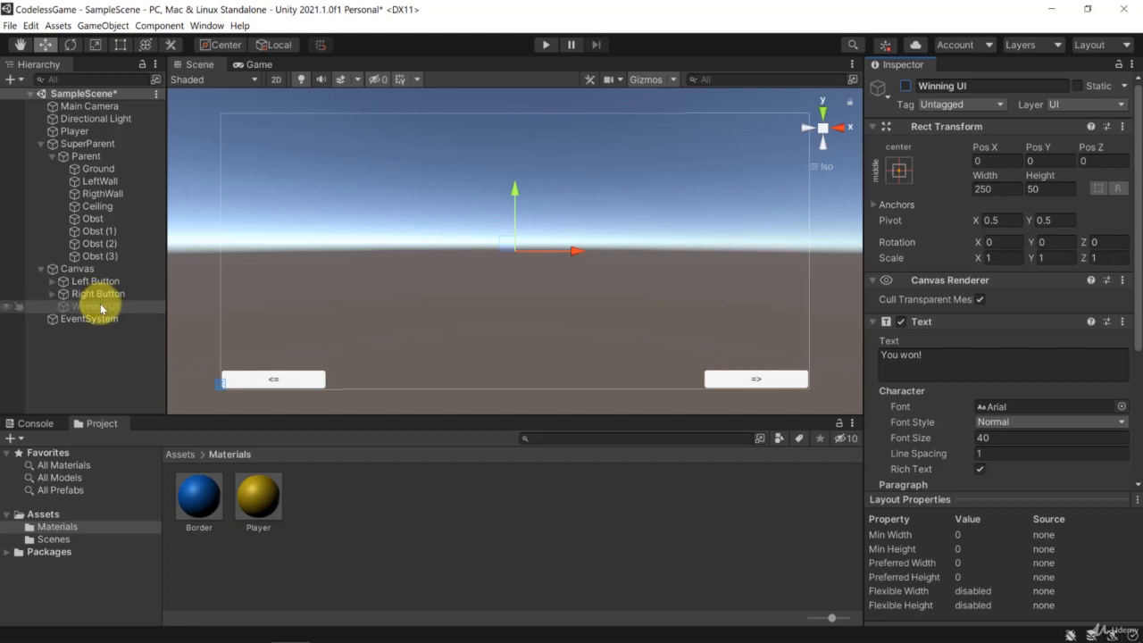
Add an Event Trigger component to the Player sphere.
double_click(74, 132)
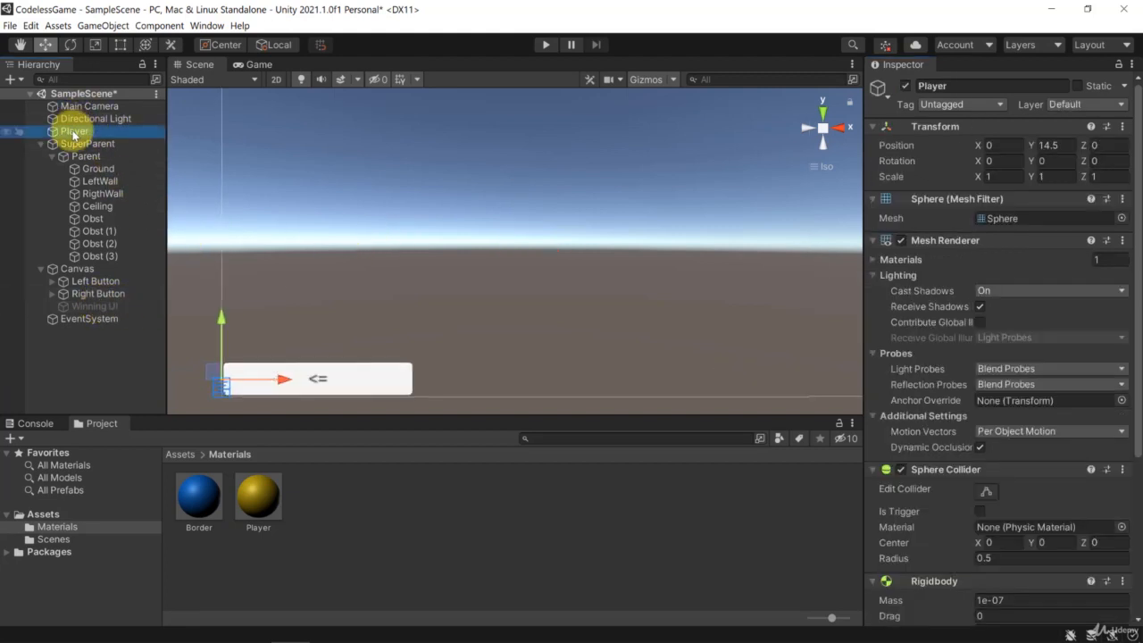
scroll(456, 255, "down", 5)
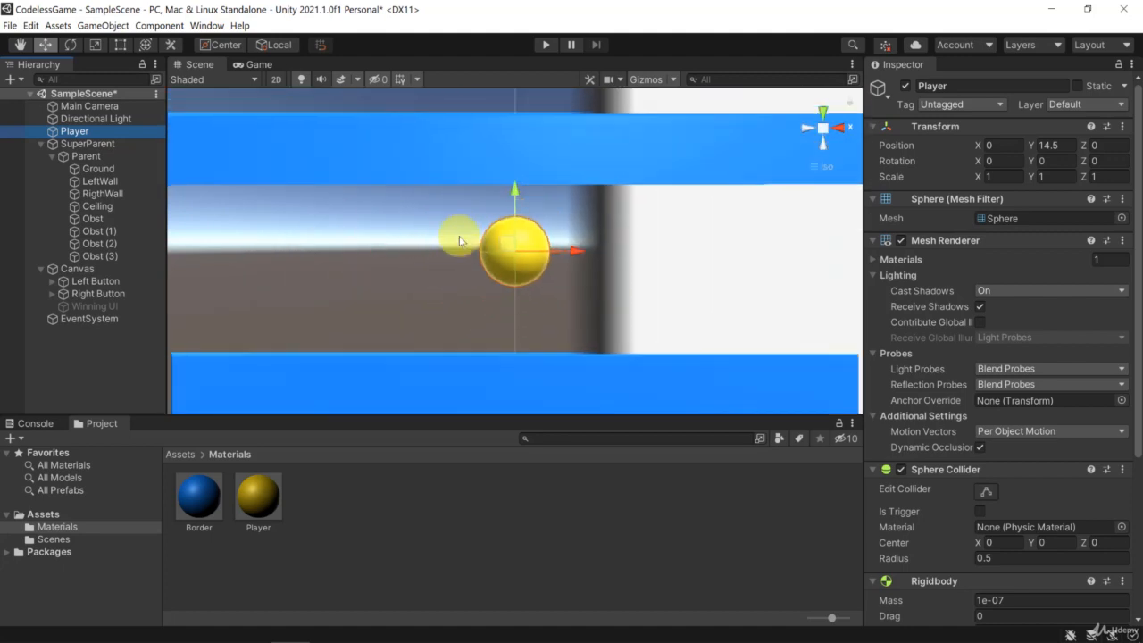
scroll(521, 281, "down", 6)
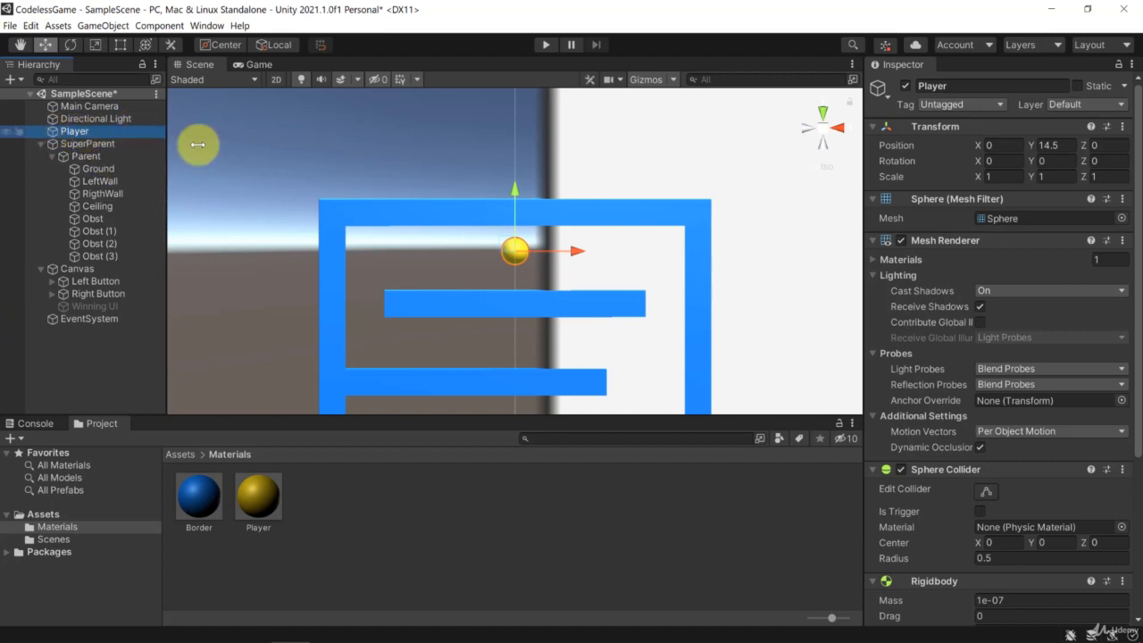
scroll(993, 211, "down", 5)
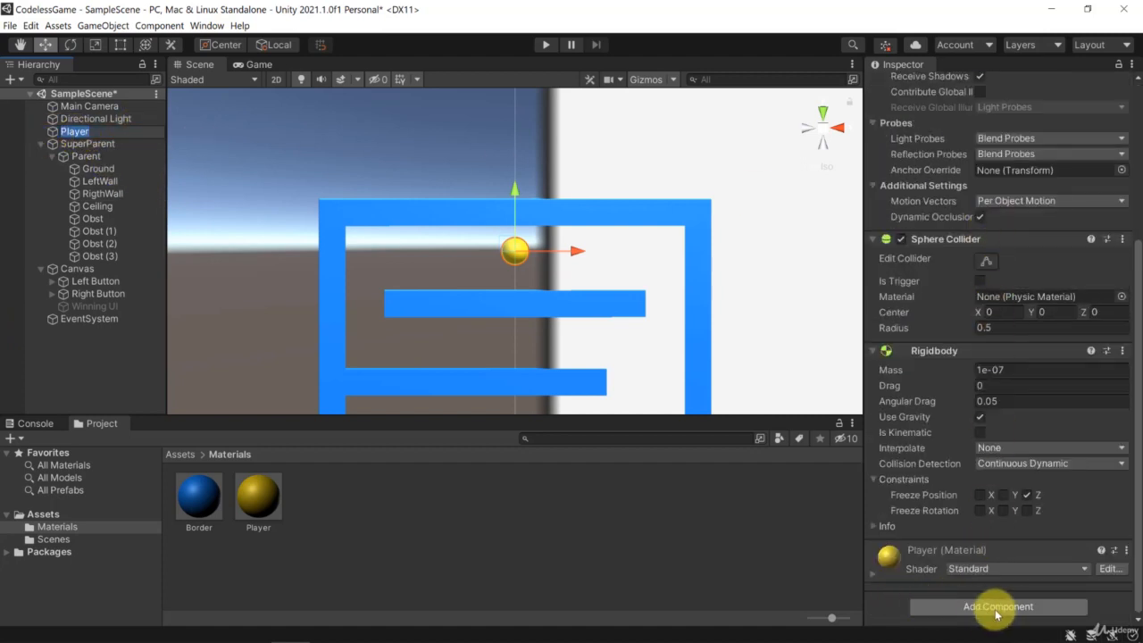
left_click(996, 608)
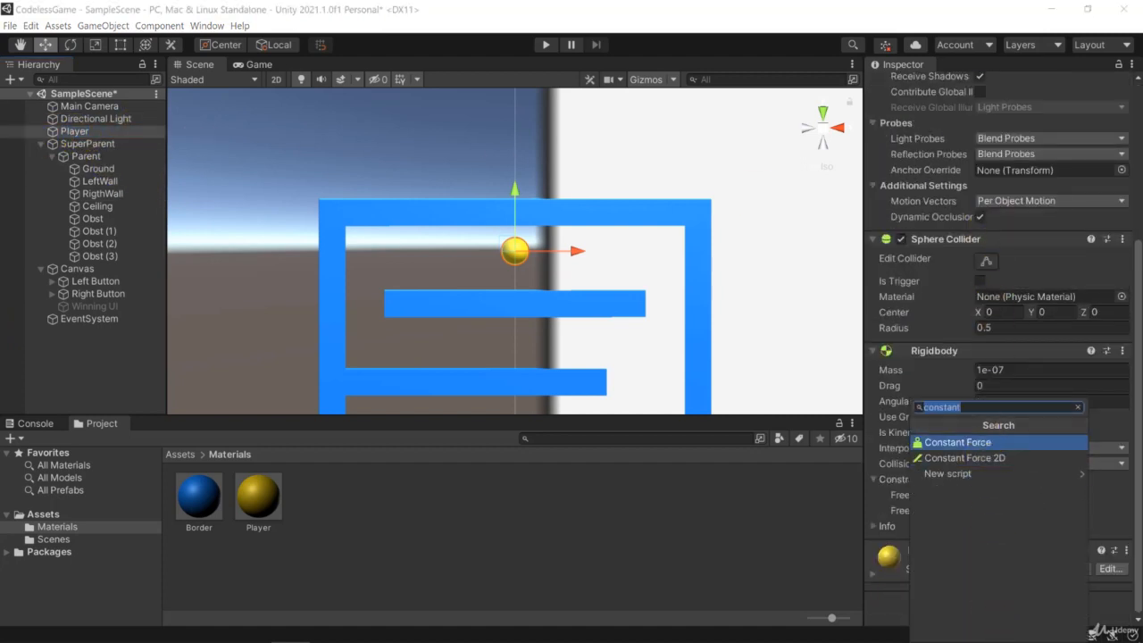
type("event")
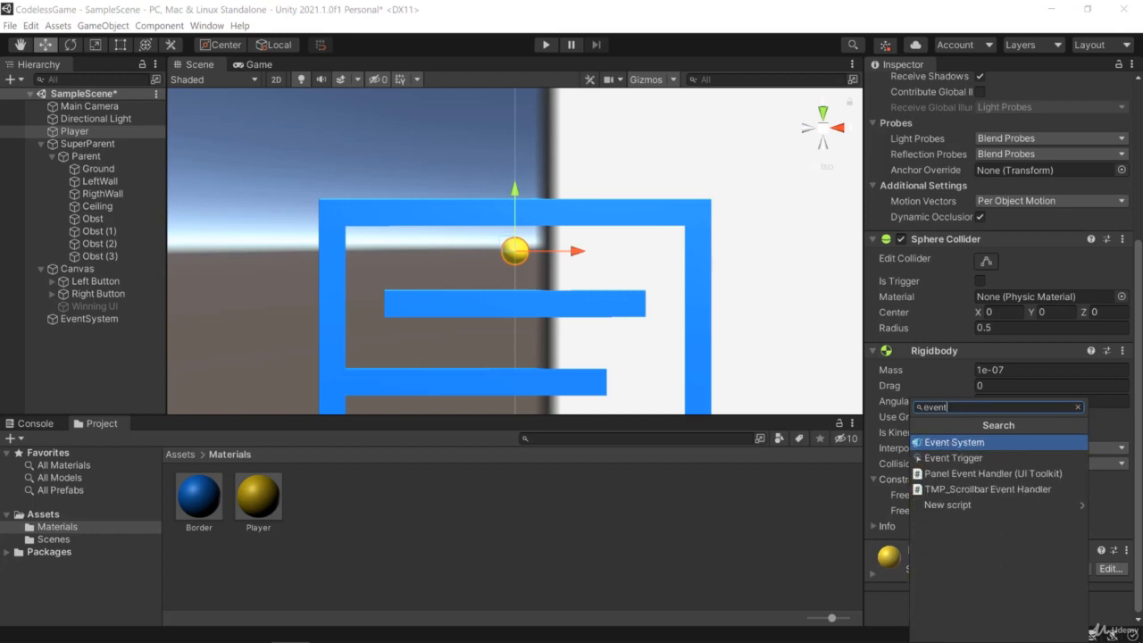
left_click(953, 460)
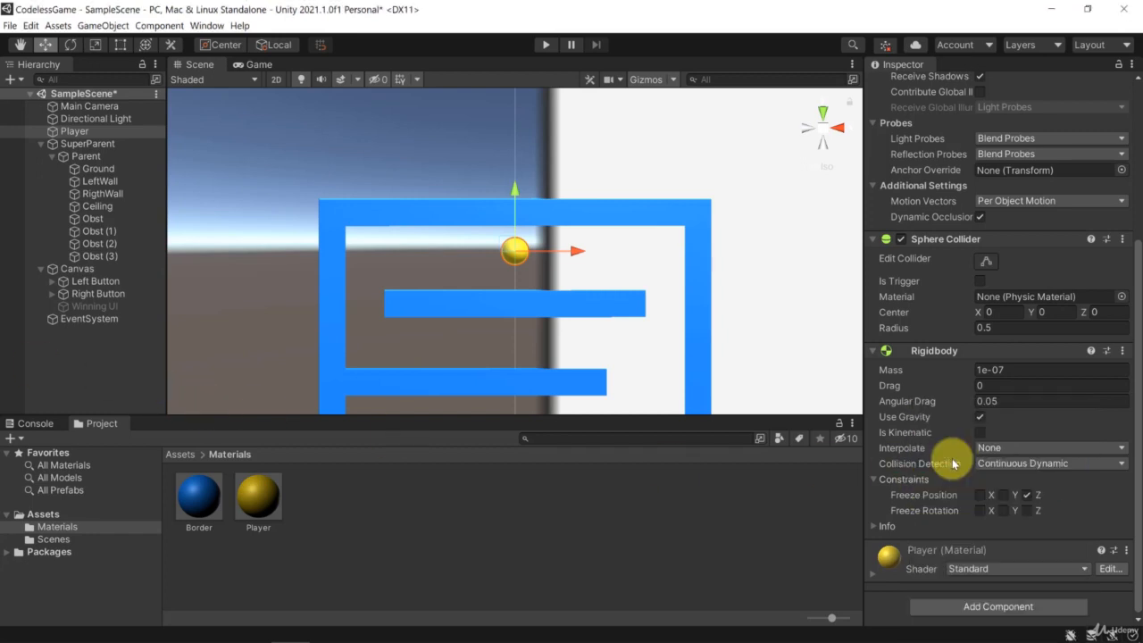
scroll(970, 442, "down", 4)
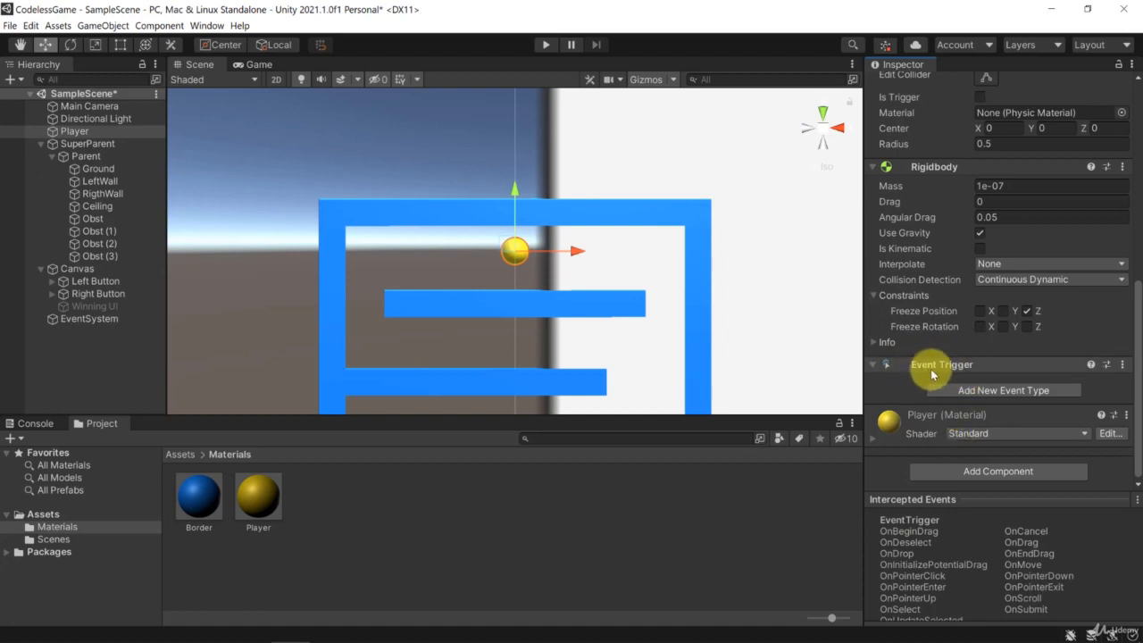
Give the Player's Event Trigger a PointerDown event with one entry that targets the Winning UI object.
left_click(980, 392)
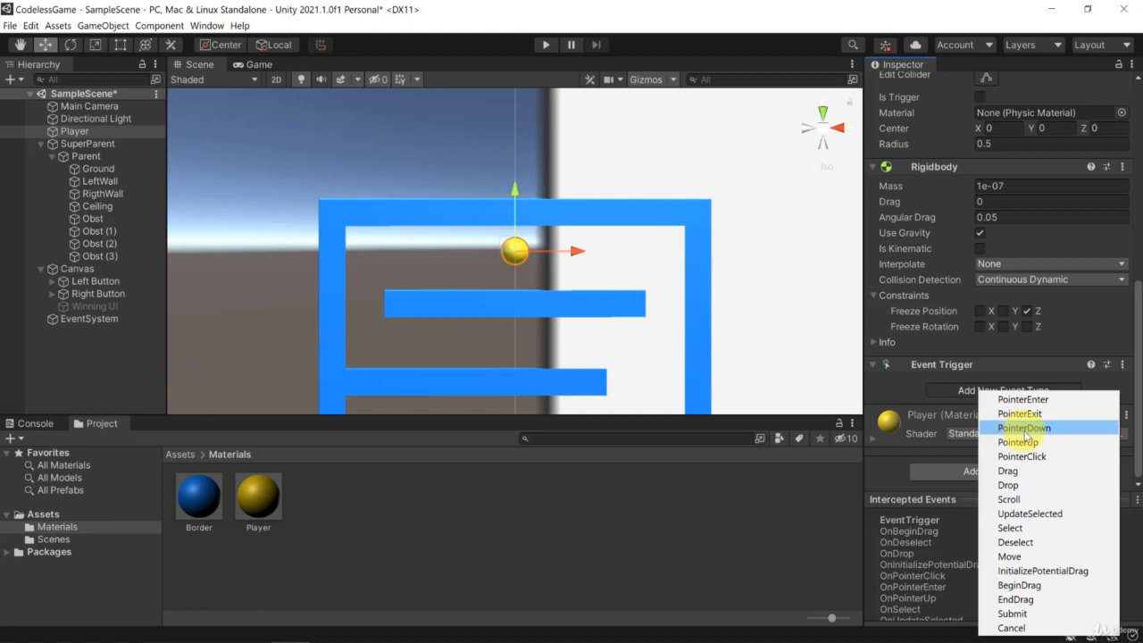
left_click(1025, 431)
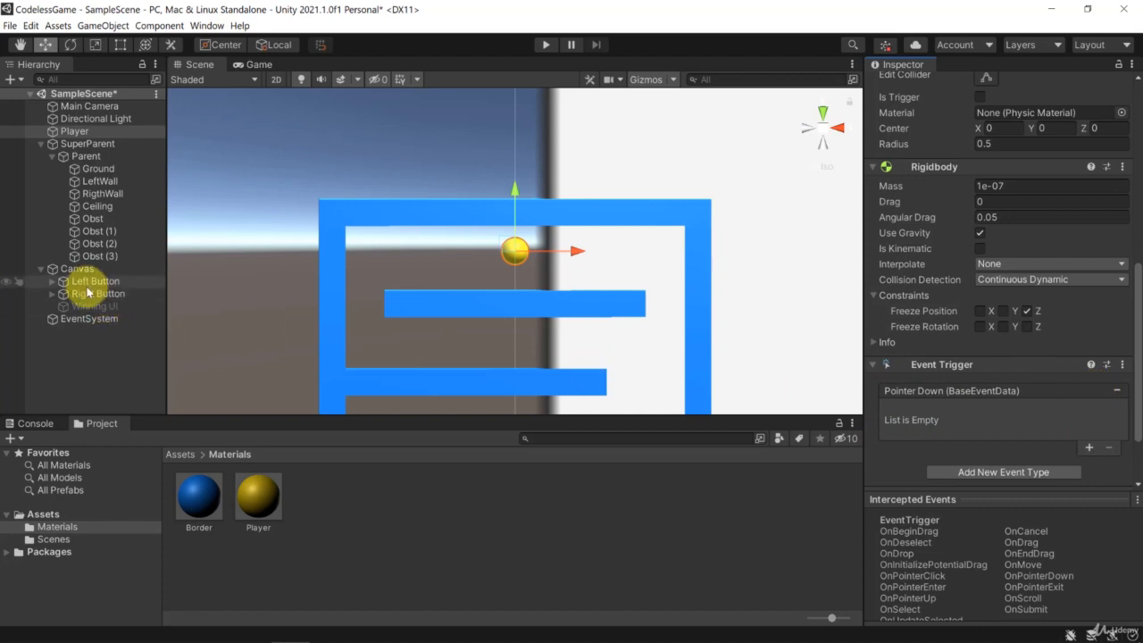
left_click(83, 293)
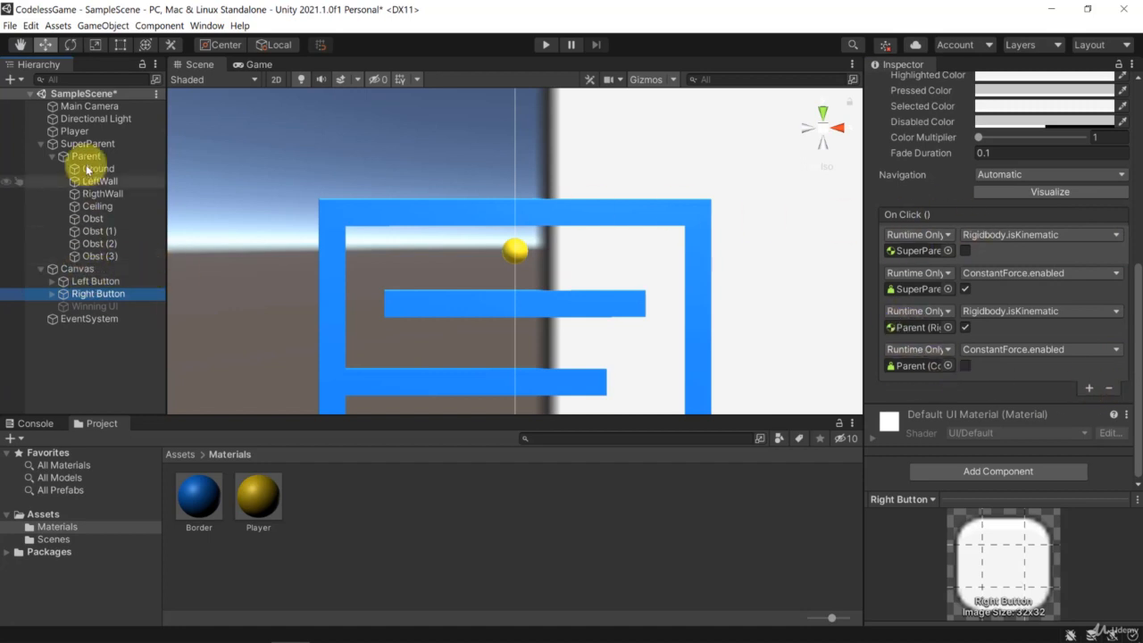
left_click(75, 132)
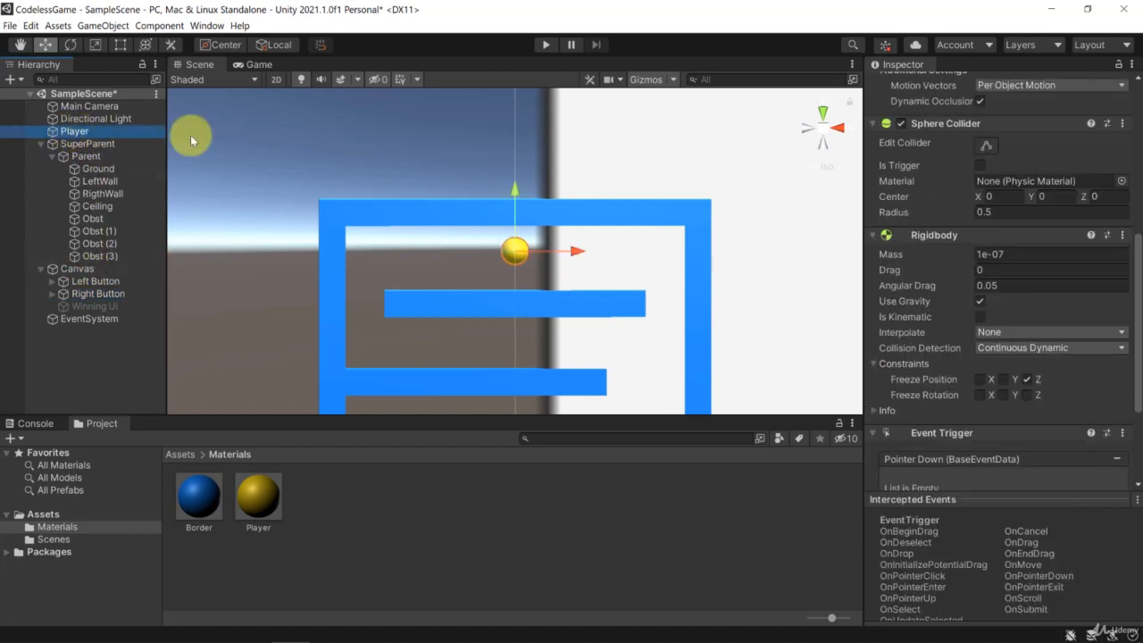
scroll(982, 355, "down", 4)
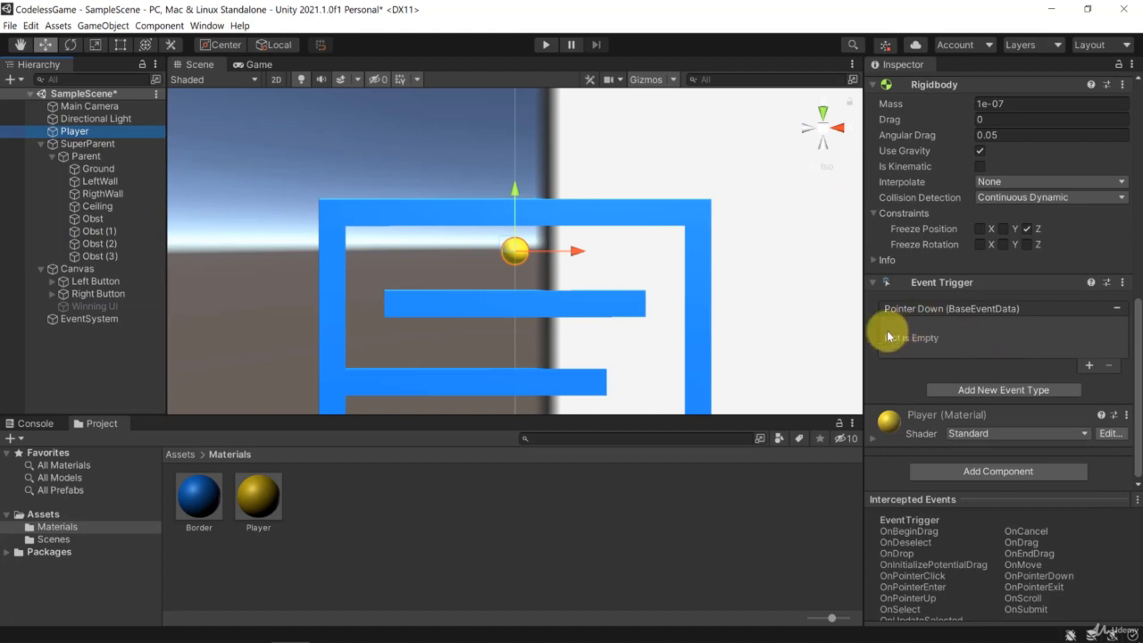
left_click(1091, 364)
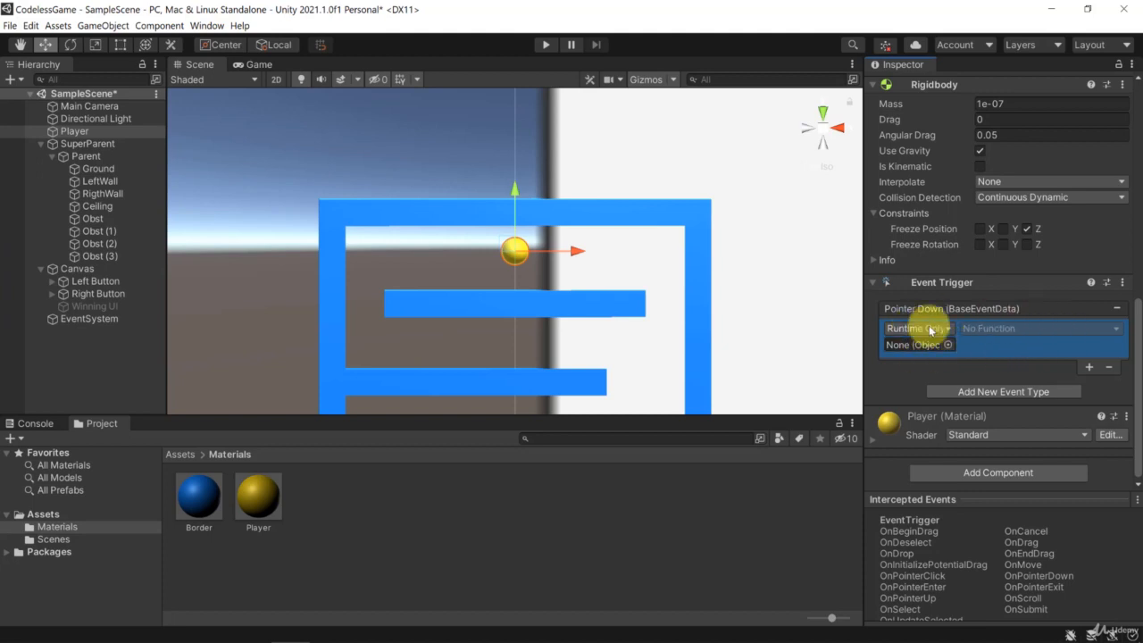
left_click_drag(92, 304, 916, 342)
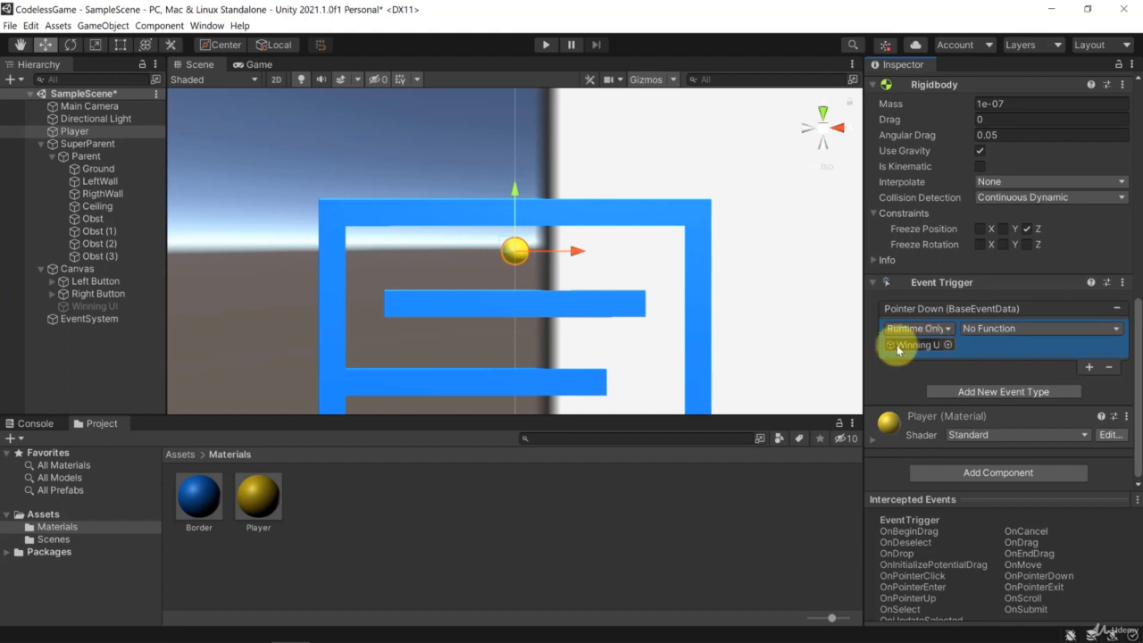
left_click(988, 329)
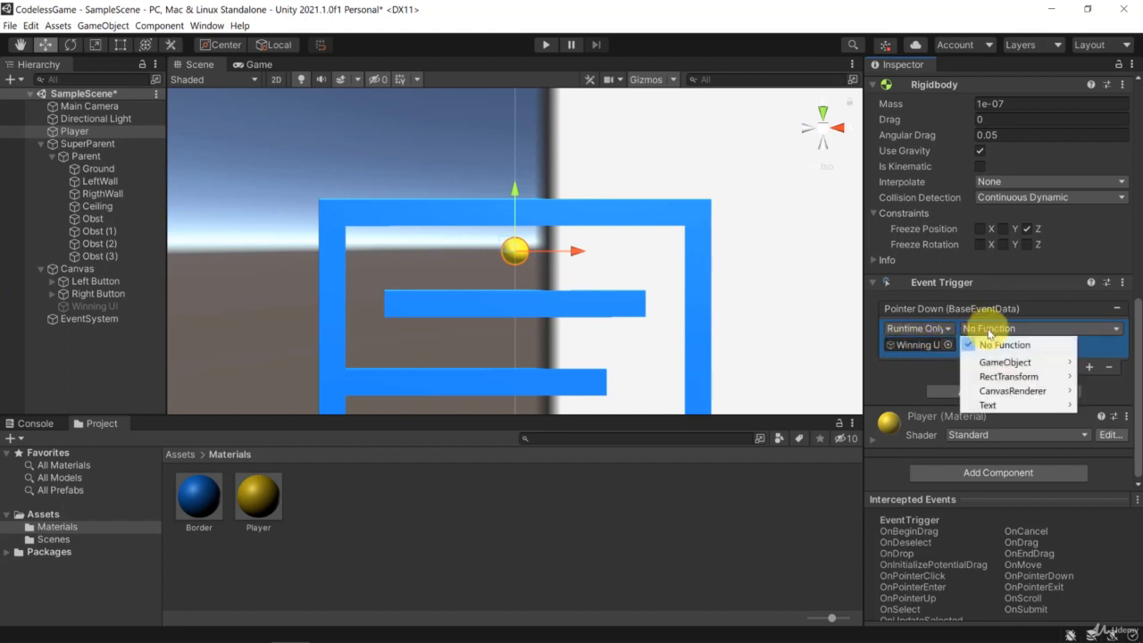
left_click(990, 332)
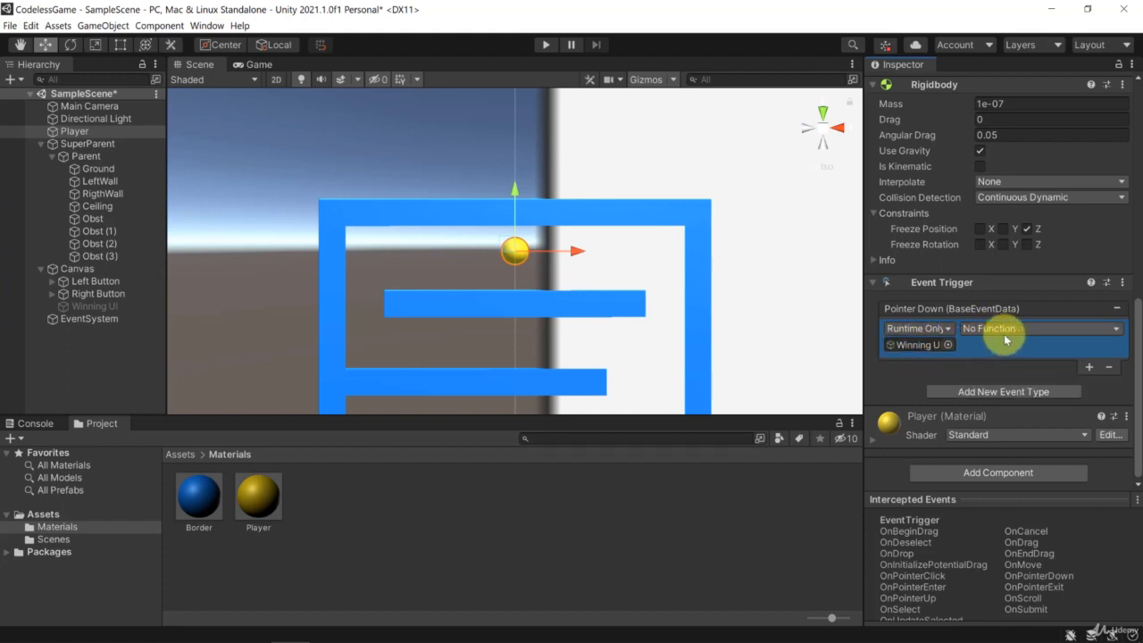
left_click(1002, 332)
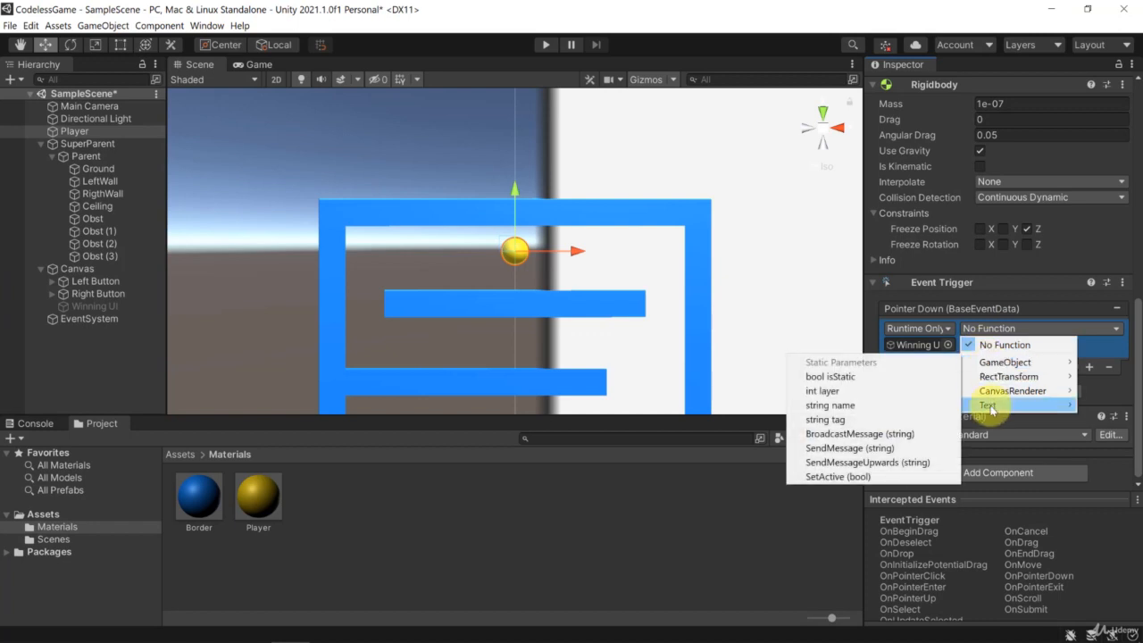
mouse_move(992, 404)
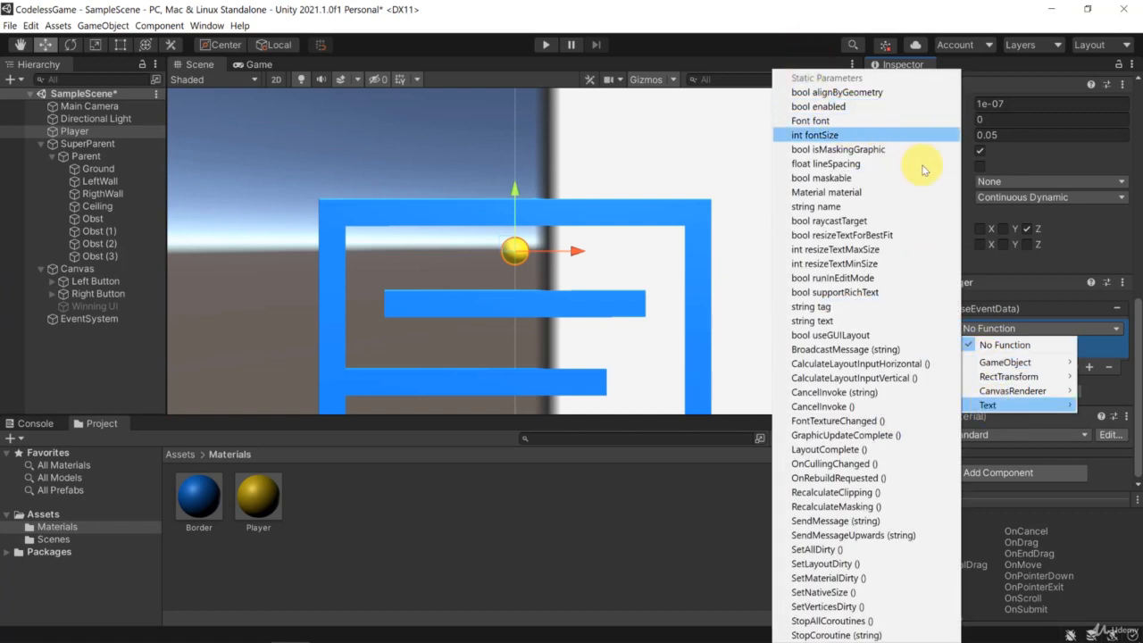
mouse_move(1002, 362)
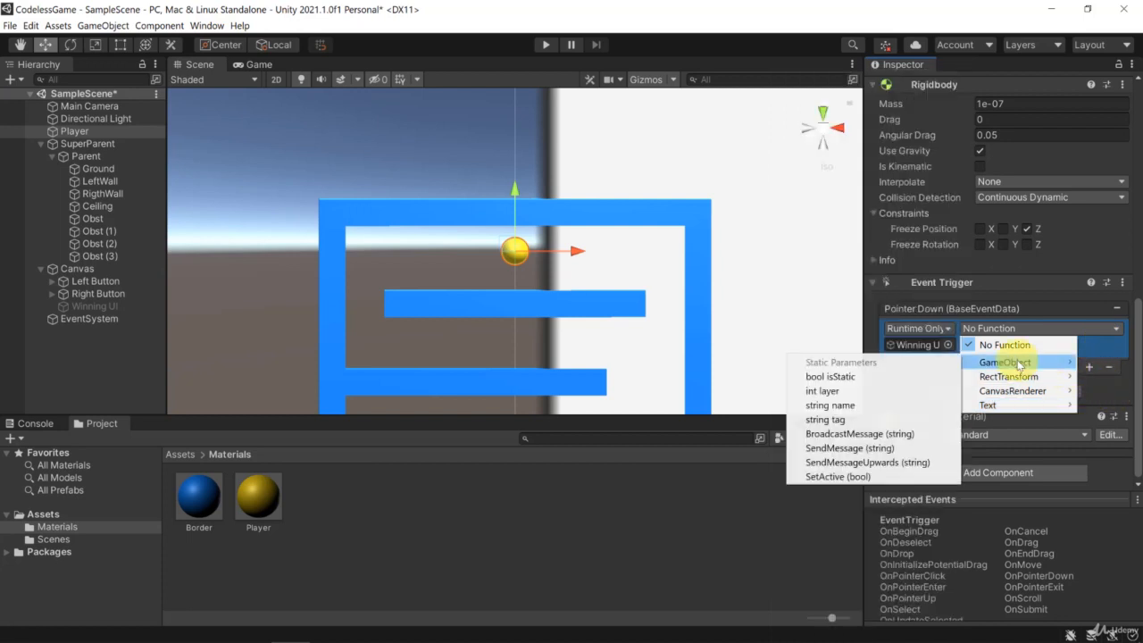
Activate the Winning UI object temporarily and focus the scene view on its text.
left_click(96, 306)
scroll(947, 210, "up", 3)
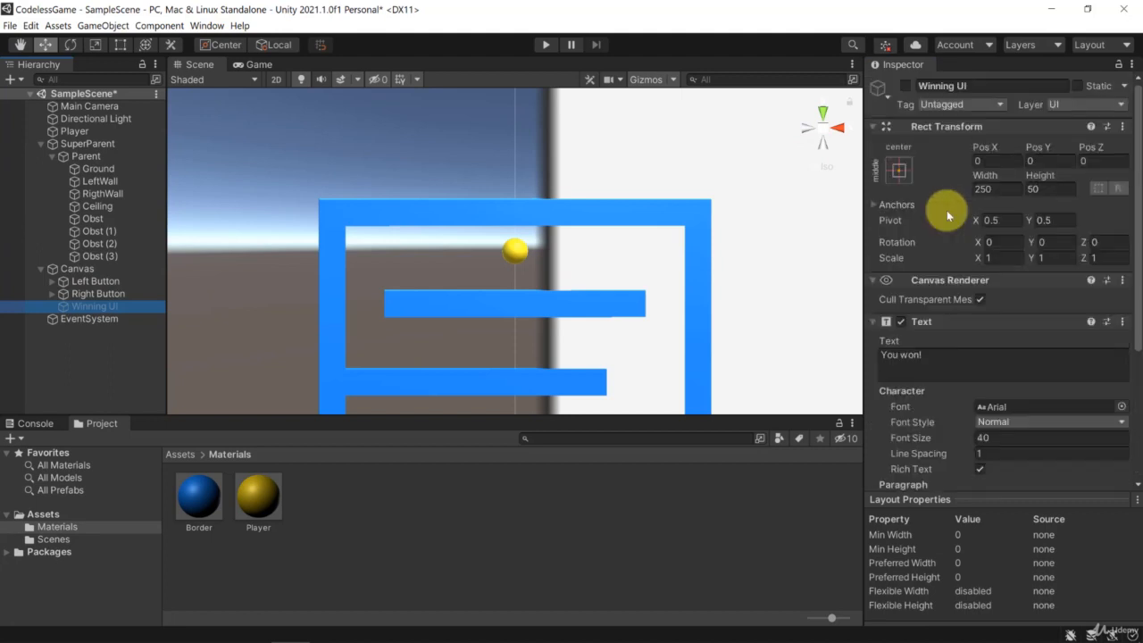
left_click(902, 322)
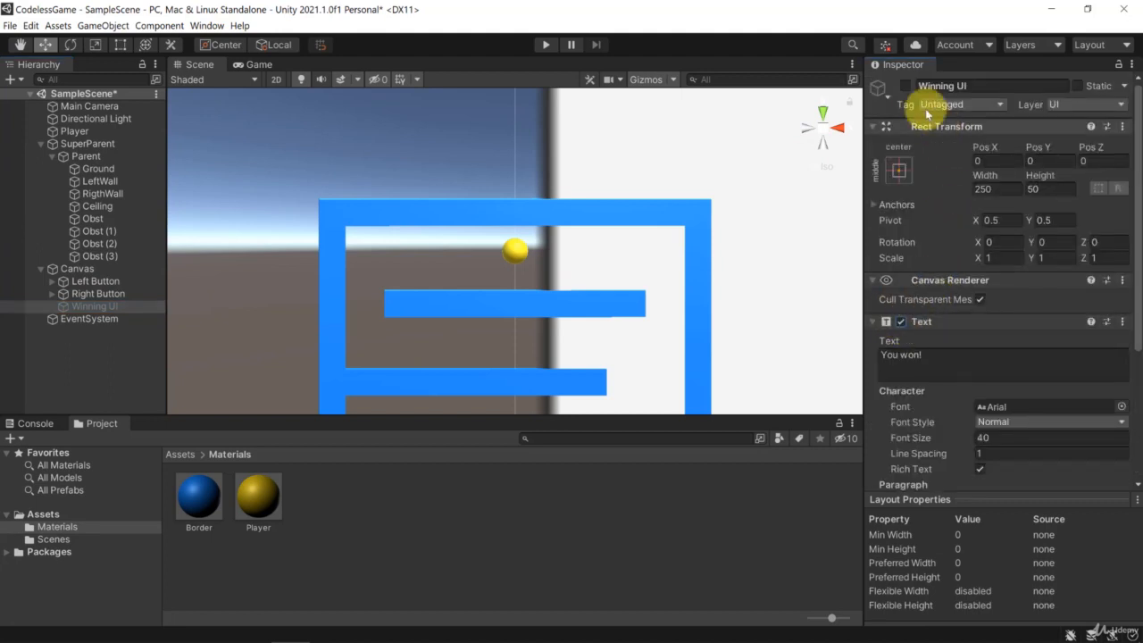
left_click(907, 86)
left_click(907, 86)
left_click(907, 86)
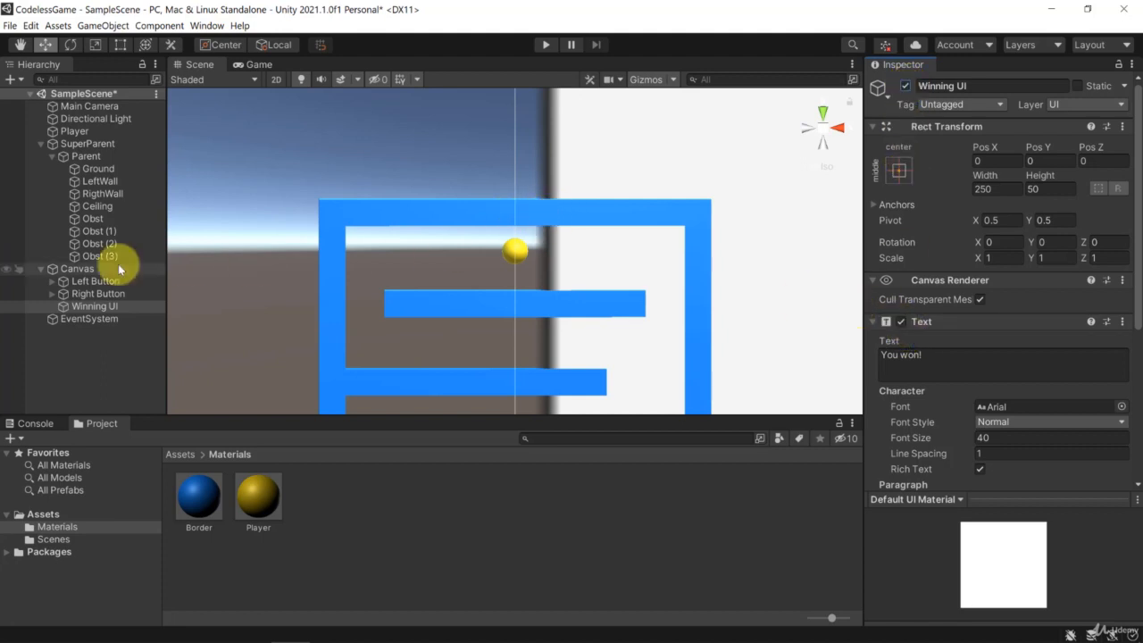
double_click(89, 305)
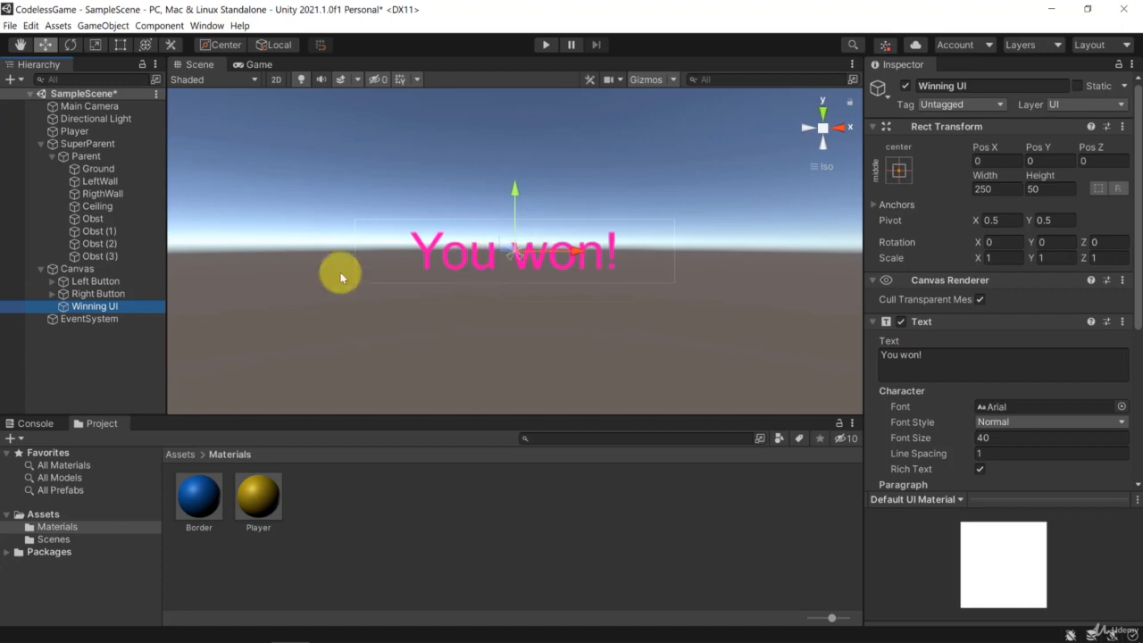
Switch the Text component of Winning UI off and on, leave it enabled, and deactivate the whole object.
left_click(902, 322)
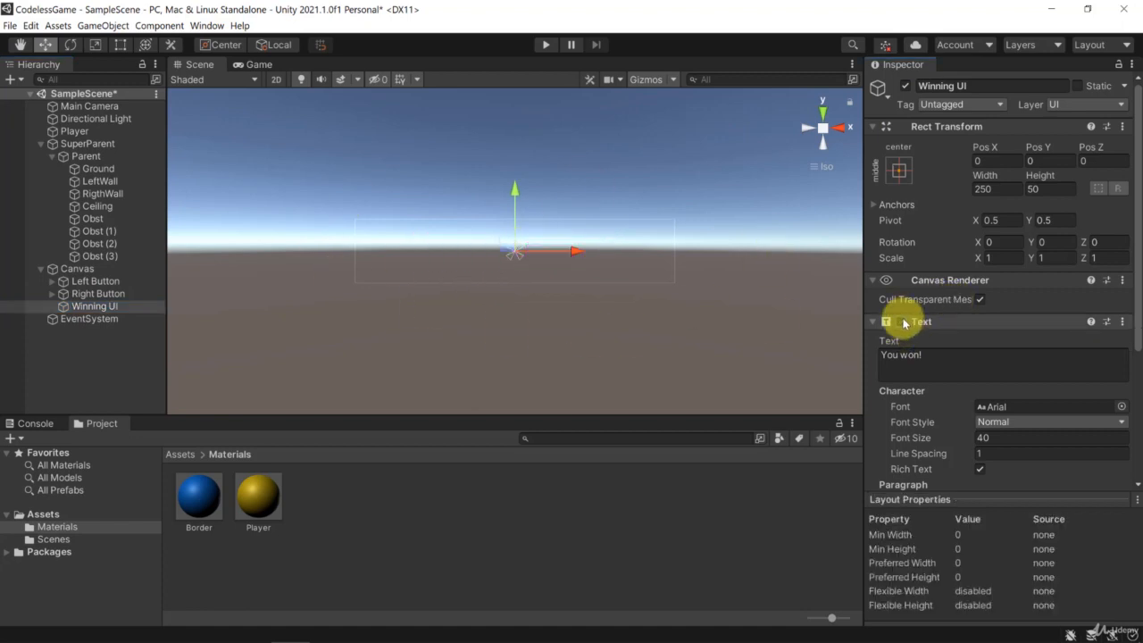
left_click(902, 322)
left_click(902, 322)
left_click(902, 322)
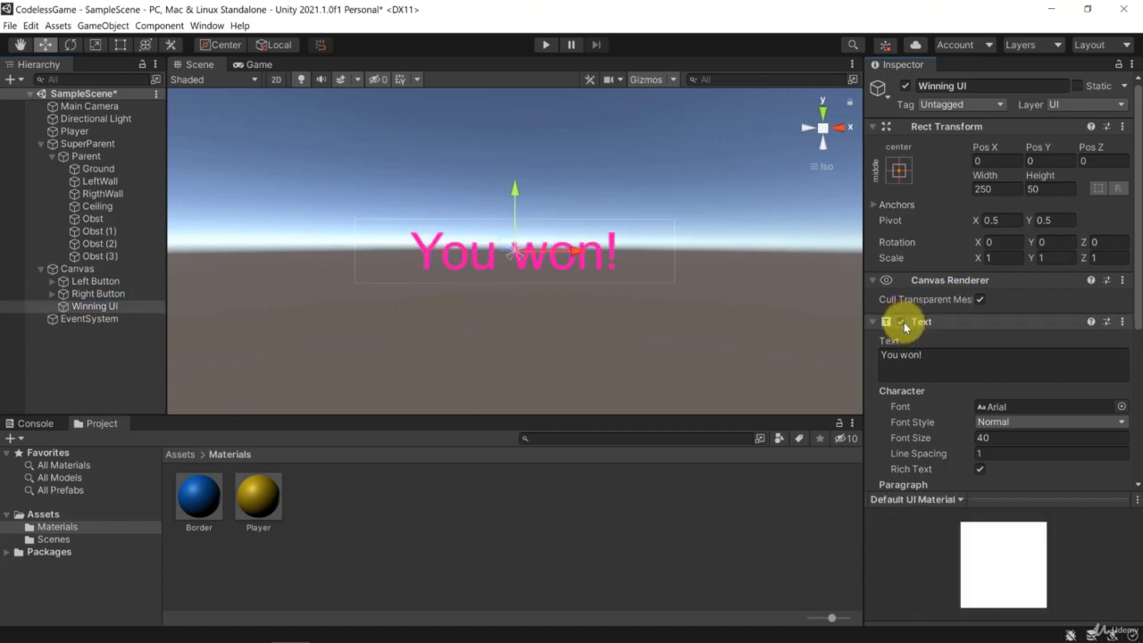
left_click(903, 323)
left_click(903, 323)
left_click(903, 323)
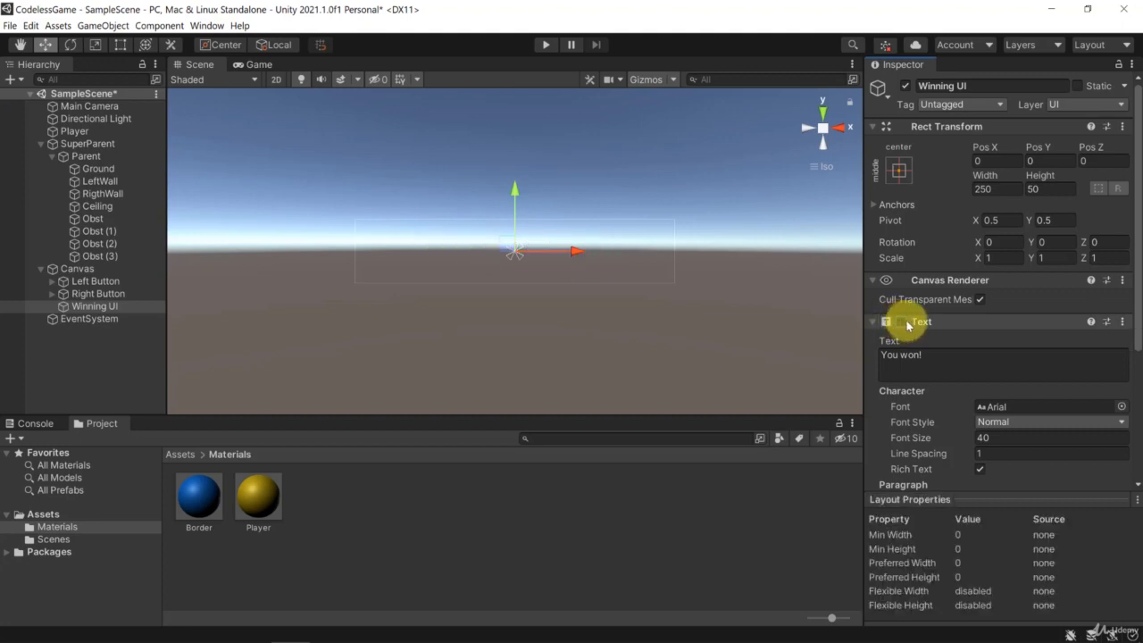
left_click(903, 322)
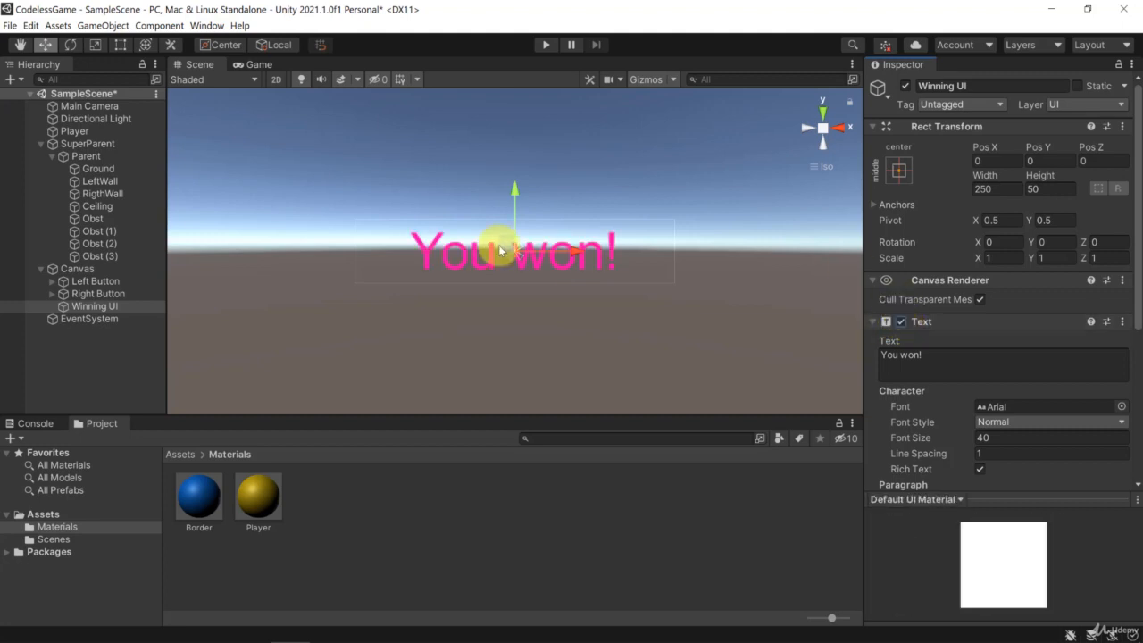
left_click(906, 85)
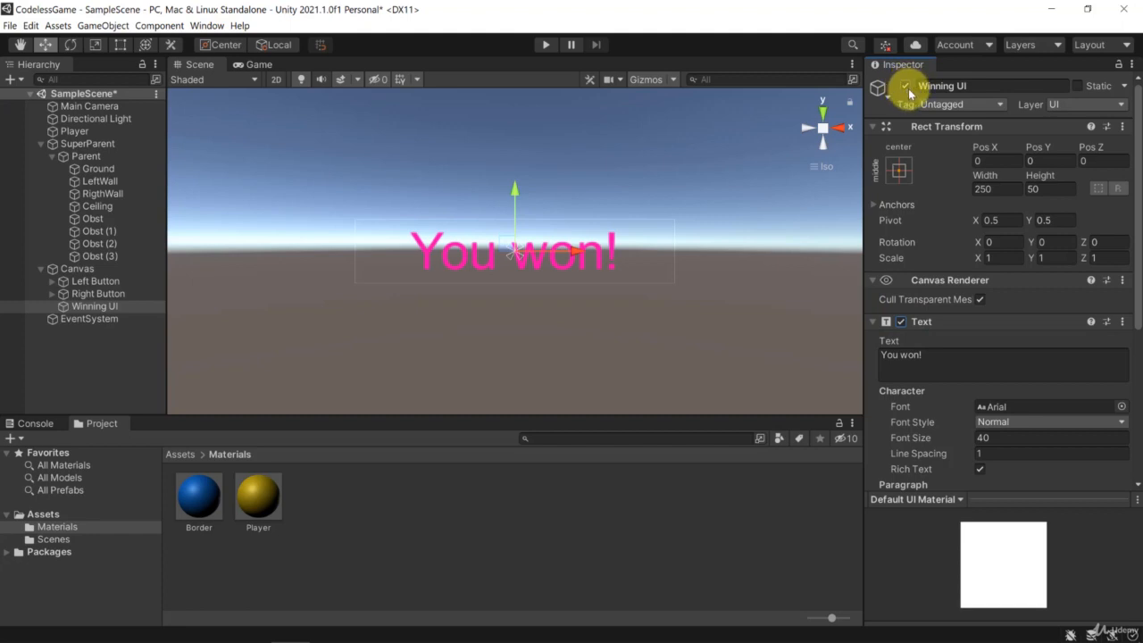
left_click(906, 86)
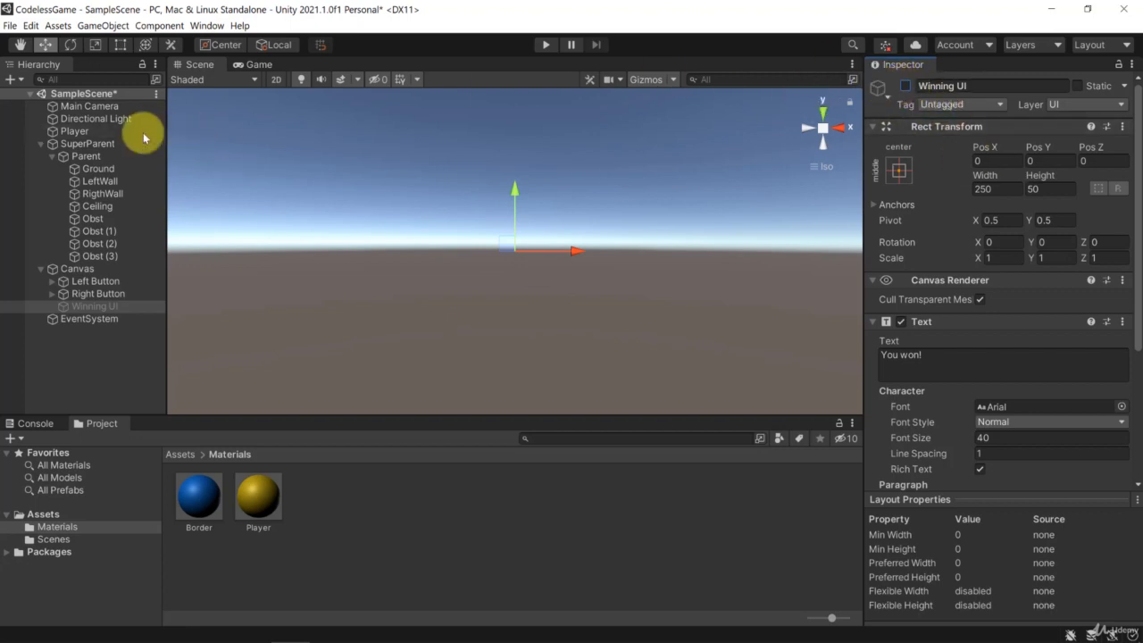
Make the Player's Pointer Down event call GameObject.SetActive on Winning UI with its value set to true.
left_click(75, 130)
scroll(974, 352, "down", 5)
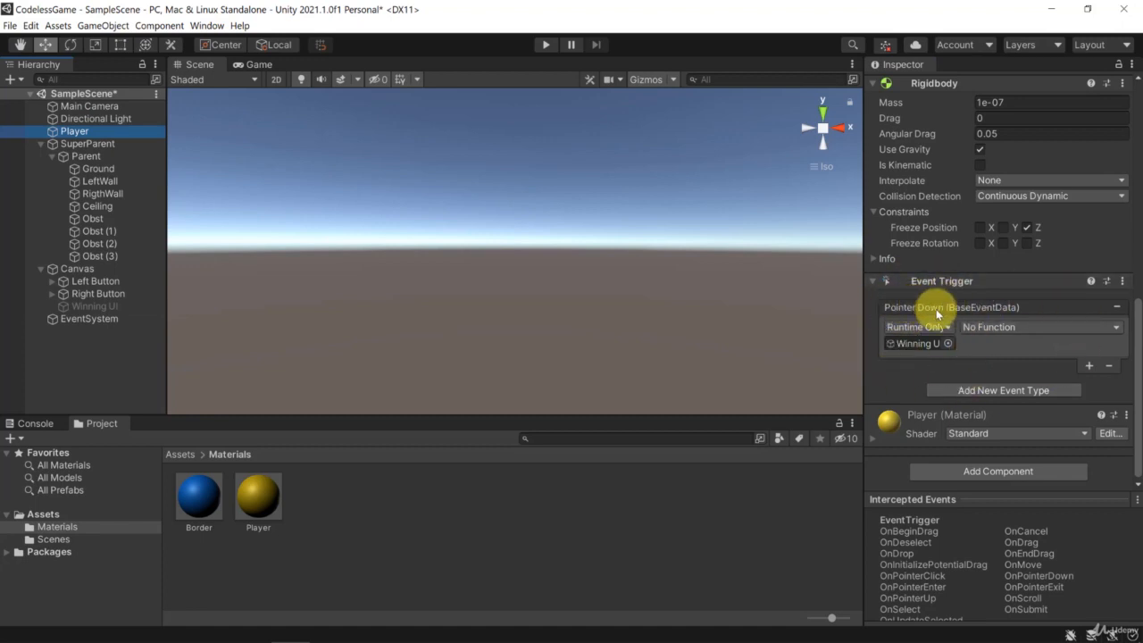
left_click(989, 326)
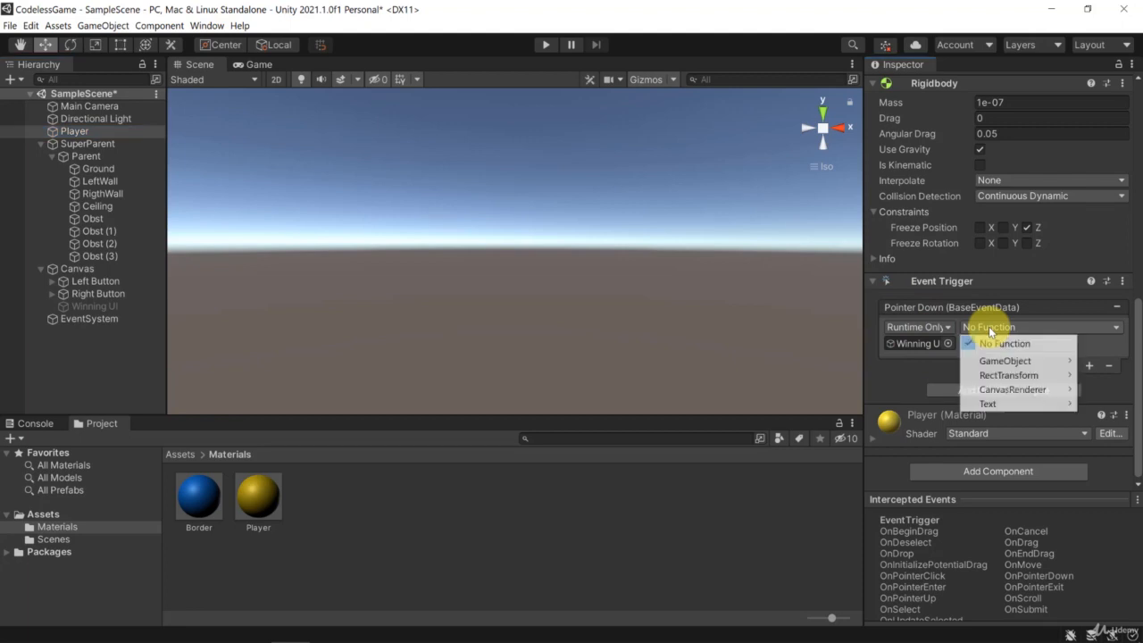
mouse_move(997, 363)
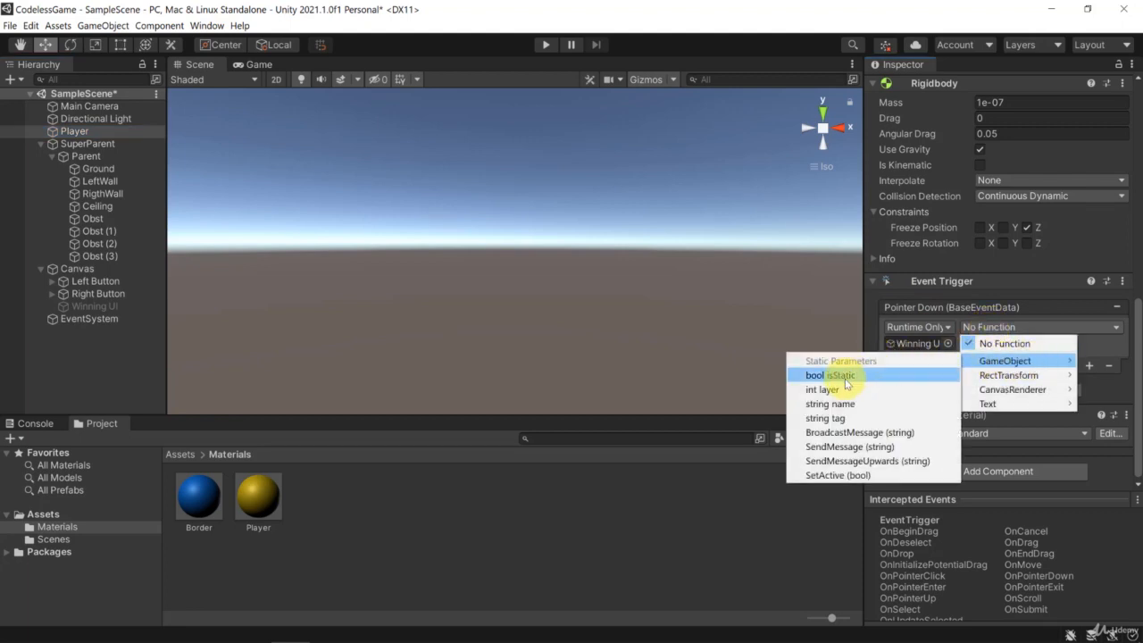
left_click(839, 475)
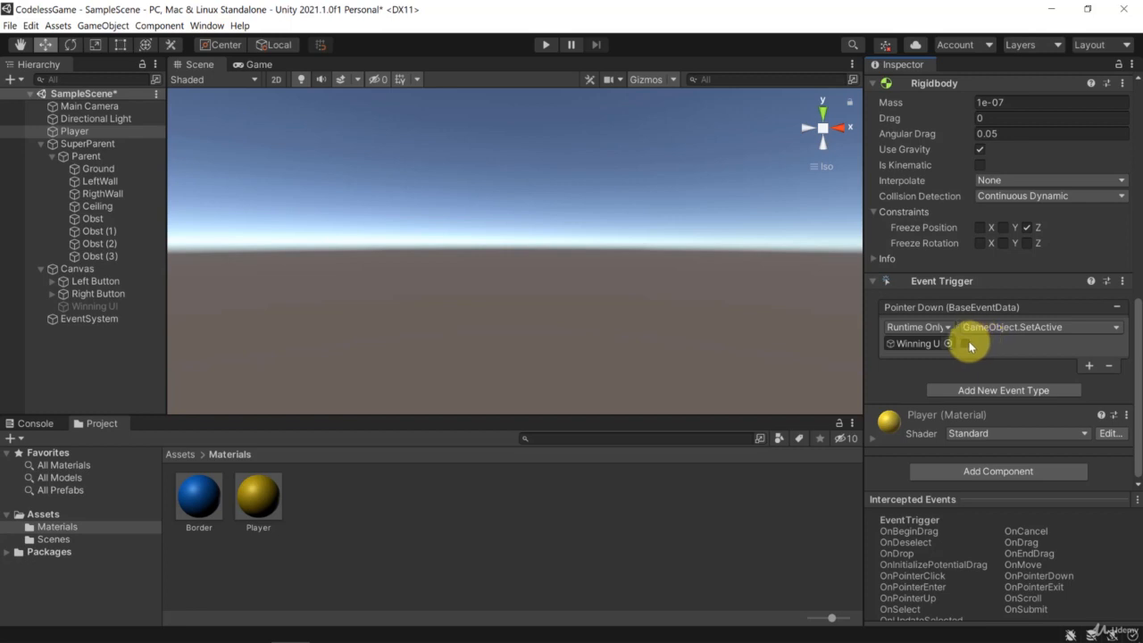
left_click(969, 345)
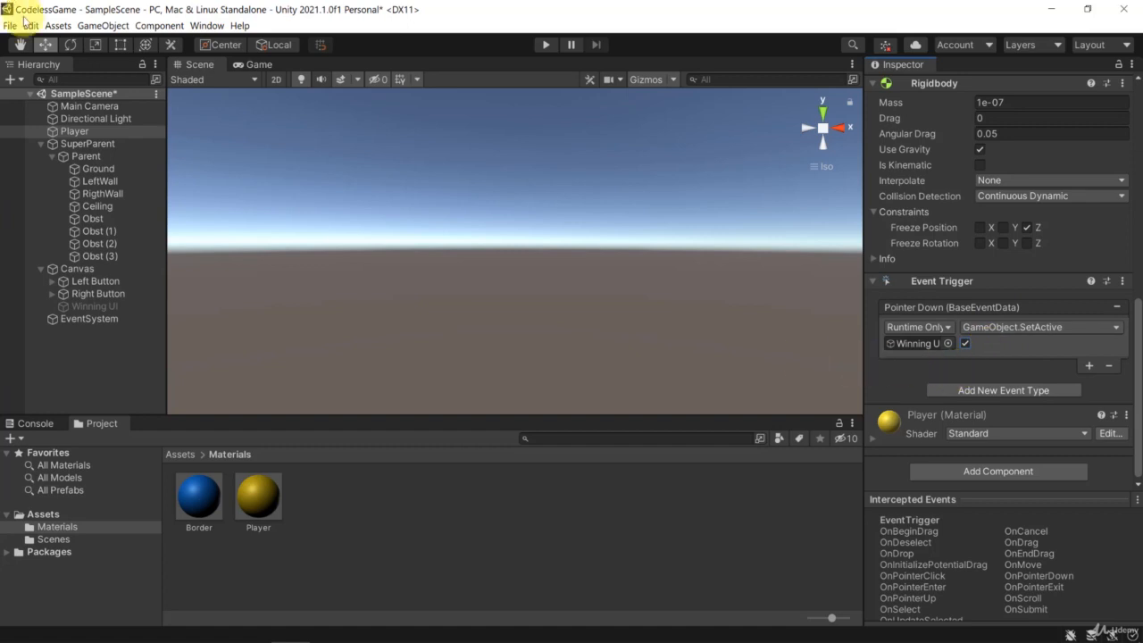
Run the game to test the ball's Pointer Down event and stop it again.
left_click(536, 44)
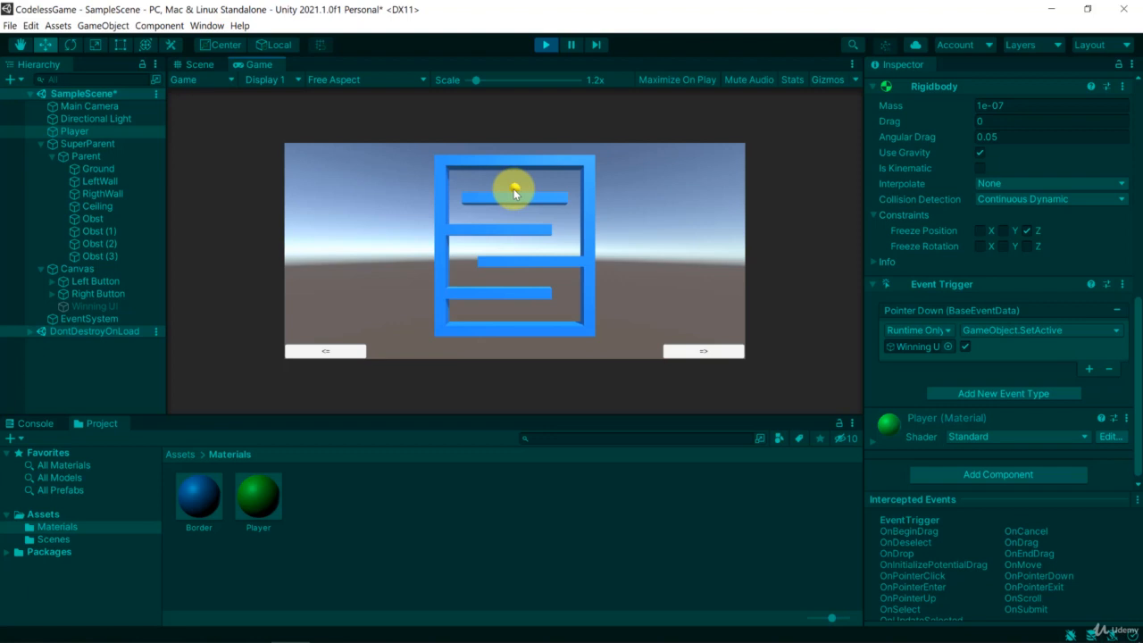
left_click(548, 46)
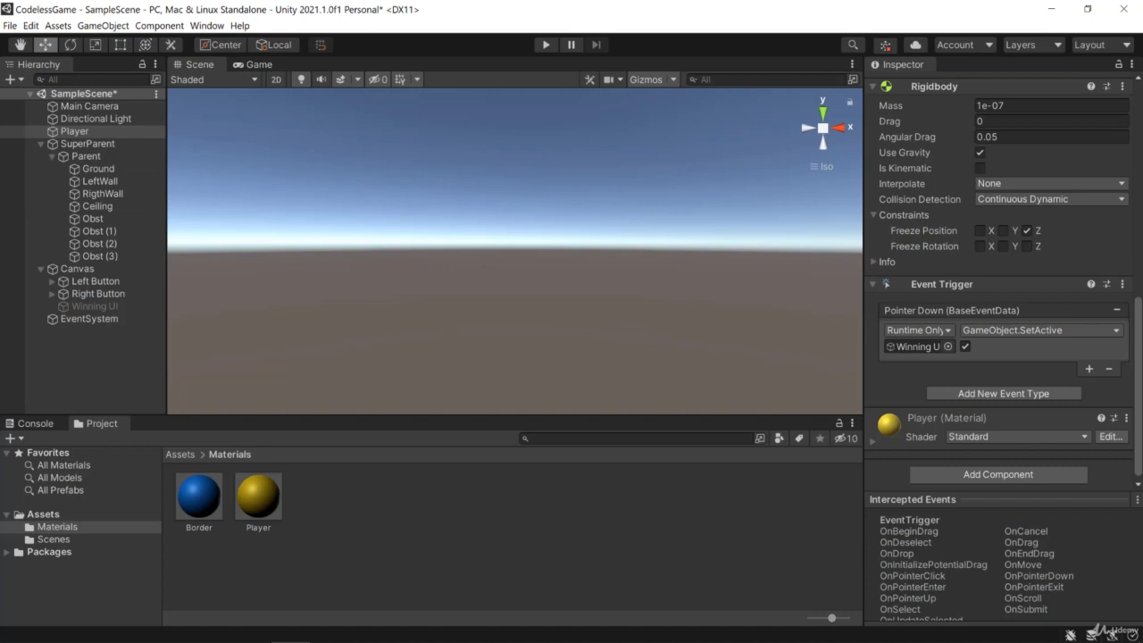
Add a Physics Raycaster component to the Main Camera and check its Event Mask setting.
left_click(96, 109)
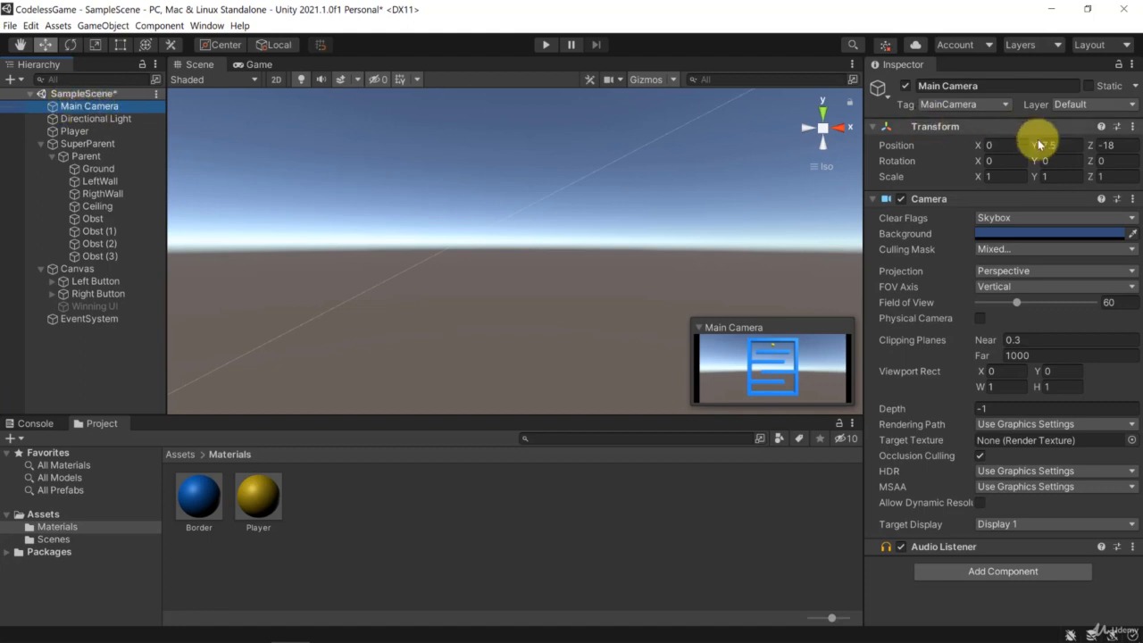
left_click(966, 571)
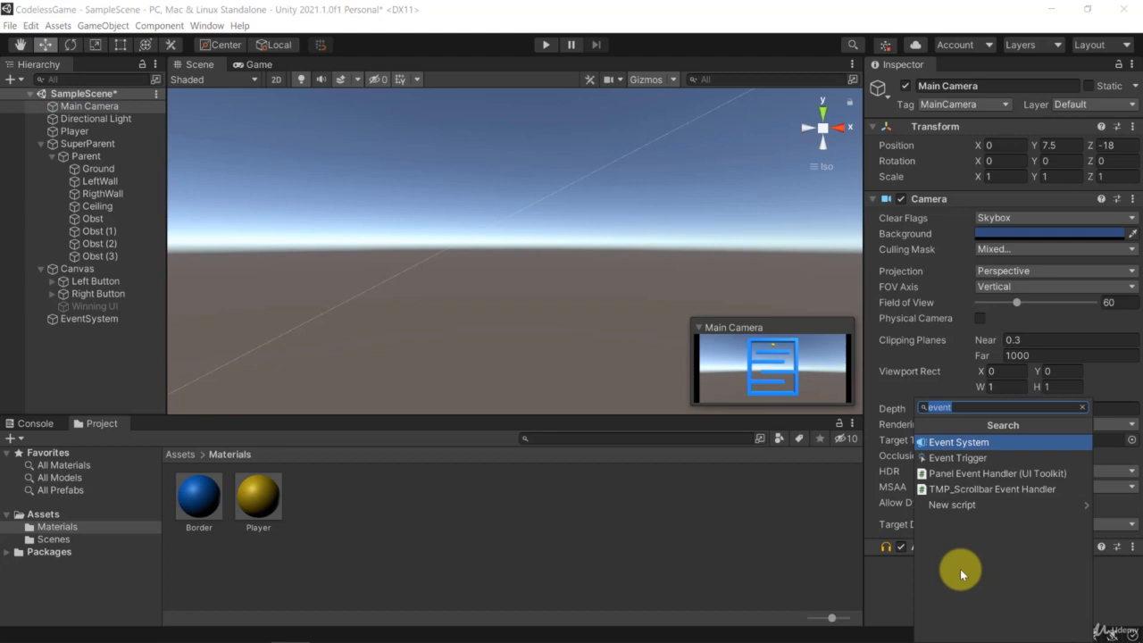
type("Phy")
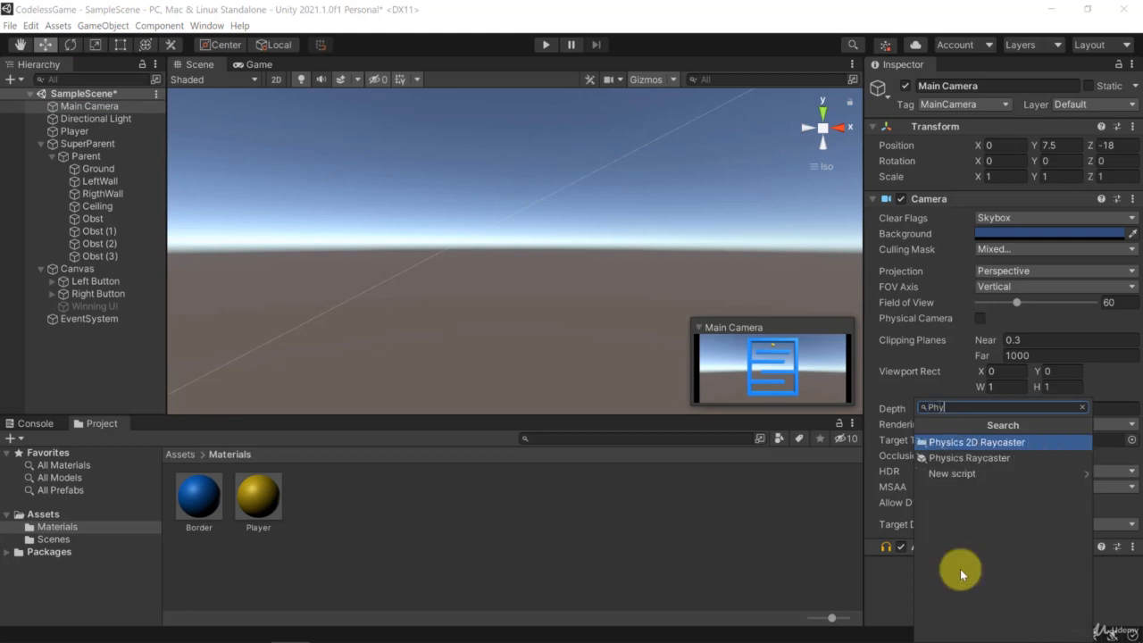
key("Down")
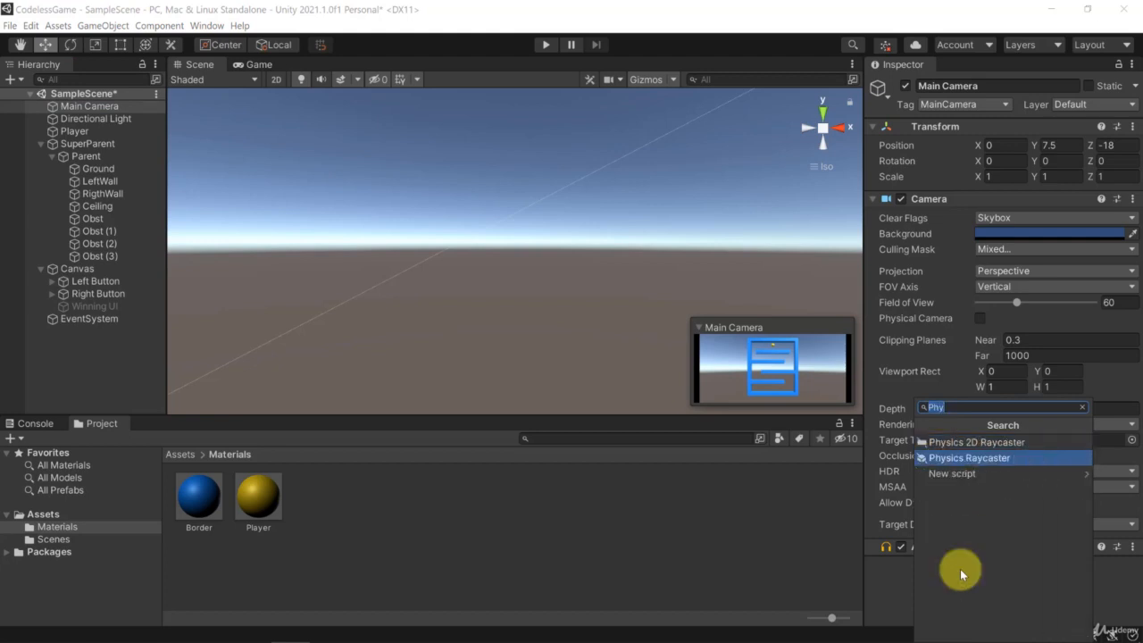
left_click(935, 460)
scroll(965, 500, "down", 2)
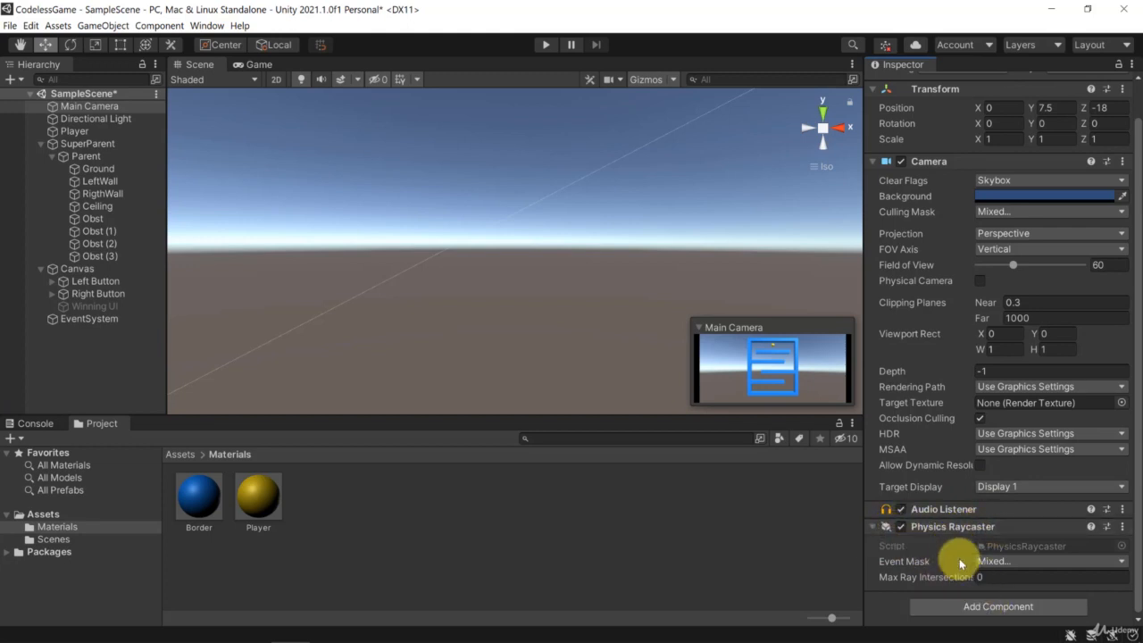
mouse_move(959, 561)
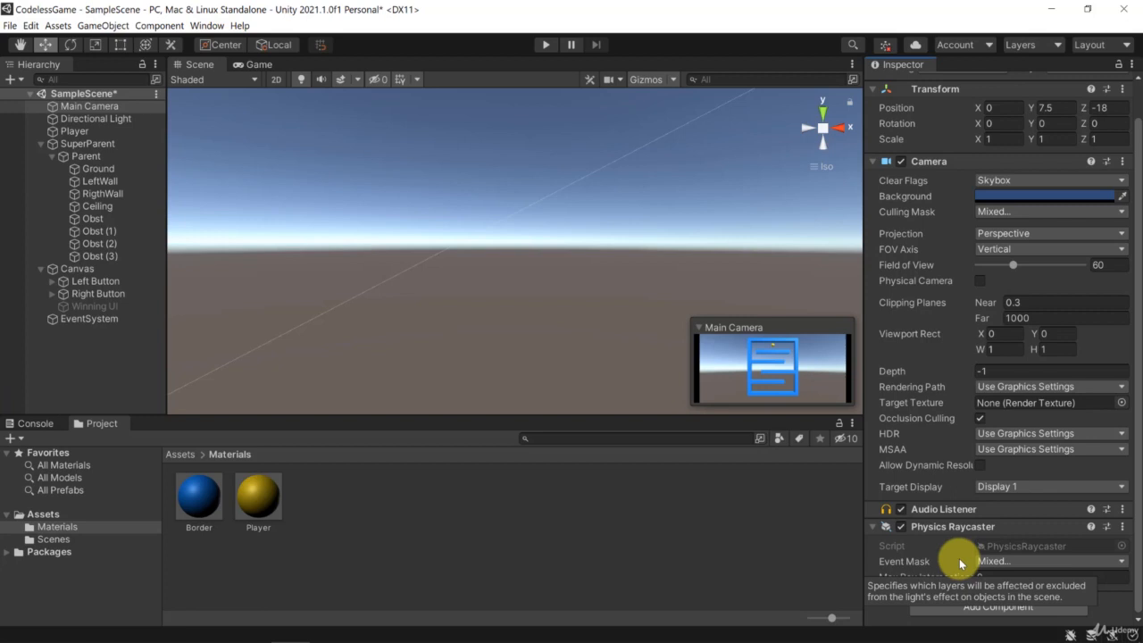
Run the game in the Game view at 2.1x scale and trigger the ball's Pointer Down event.
left_click(259, 64)
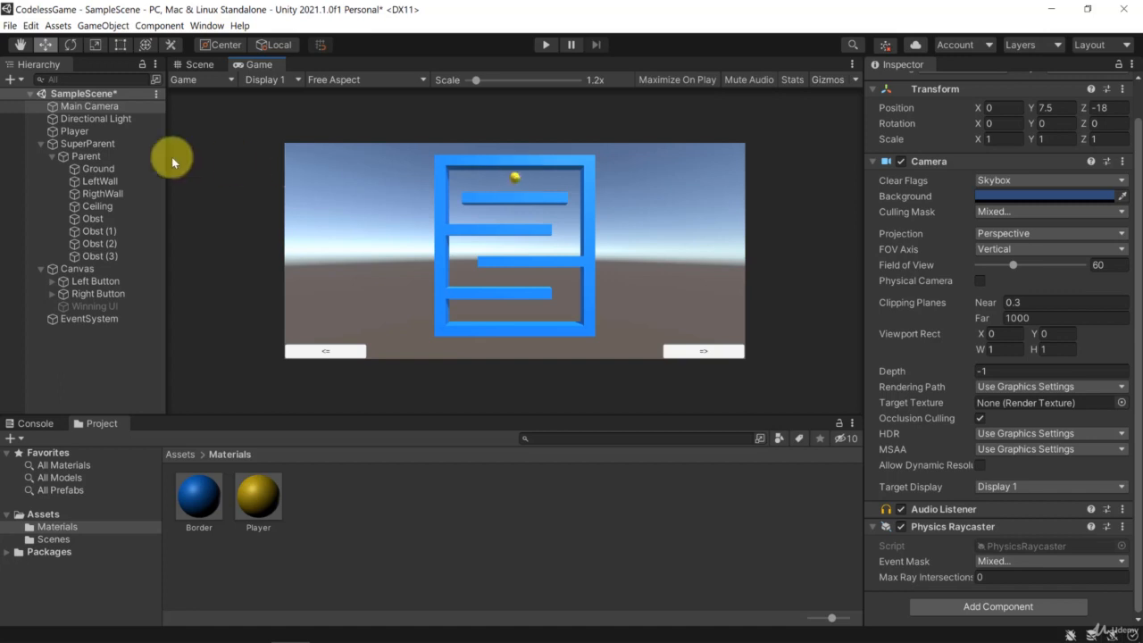
left_click(87, 130)
scroll(1002, 459, "down", 10)
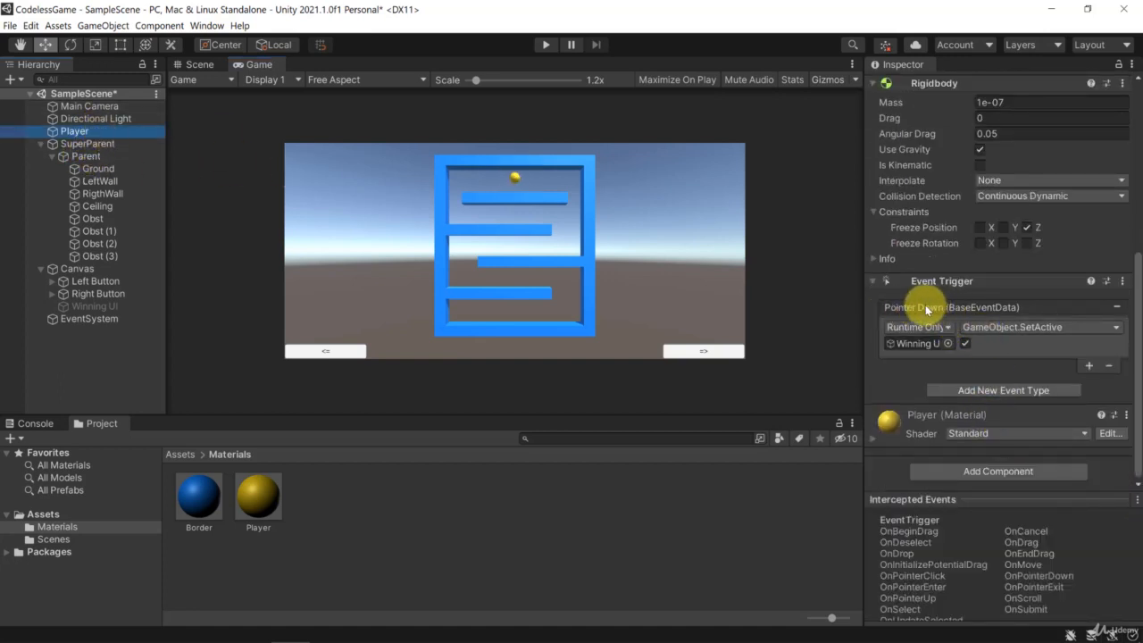
left_click(82, 105)
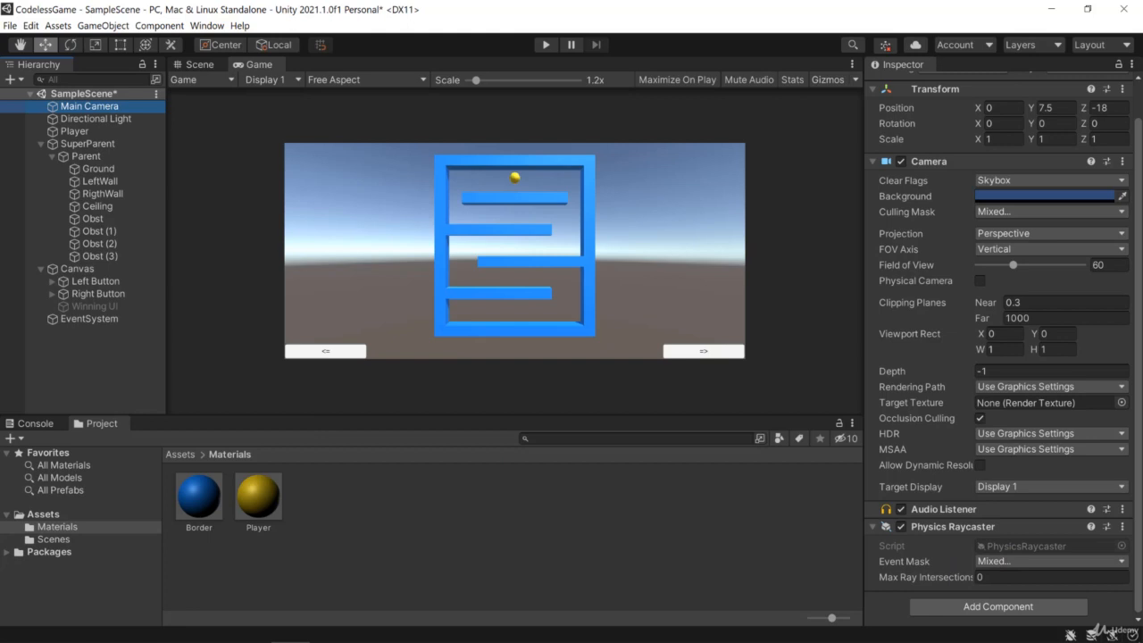
left_click(544, 46)
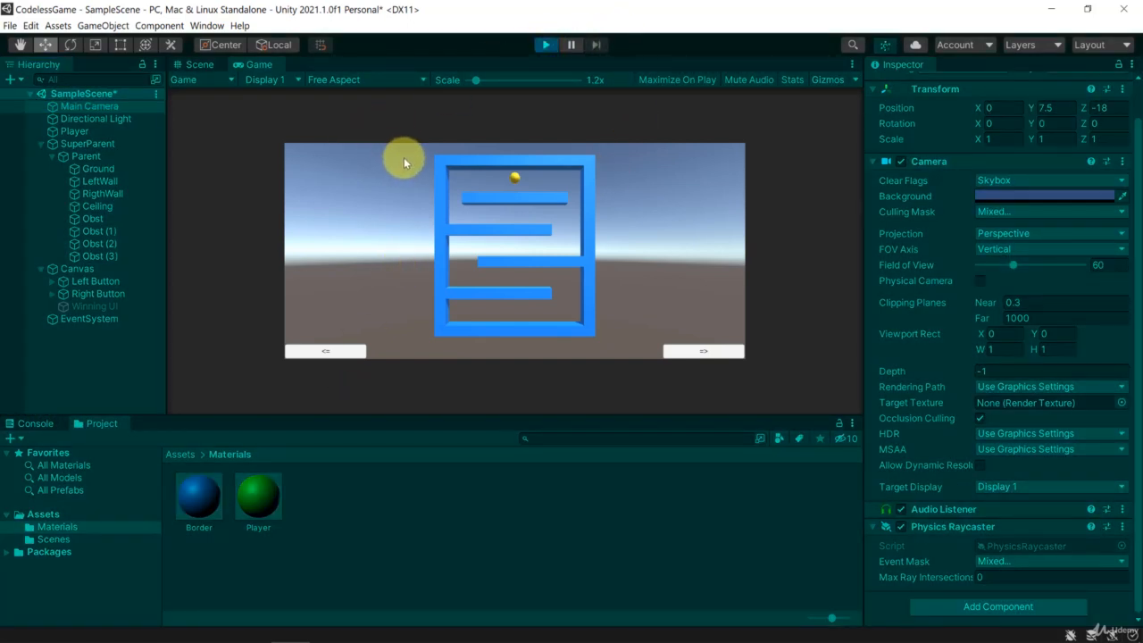
left_click_drag(476, 80, 508, 115)
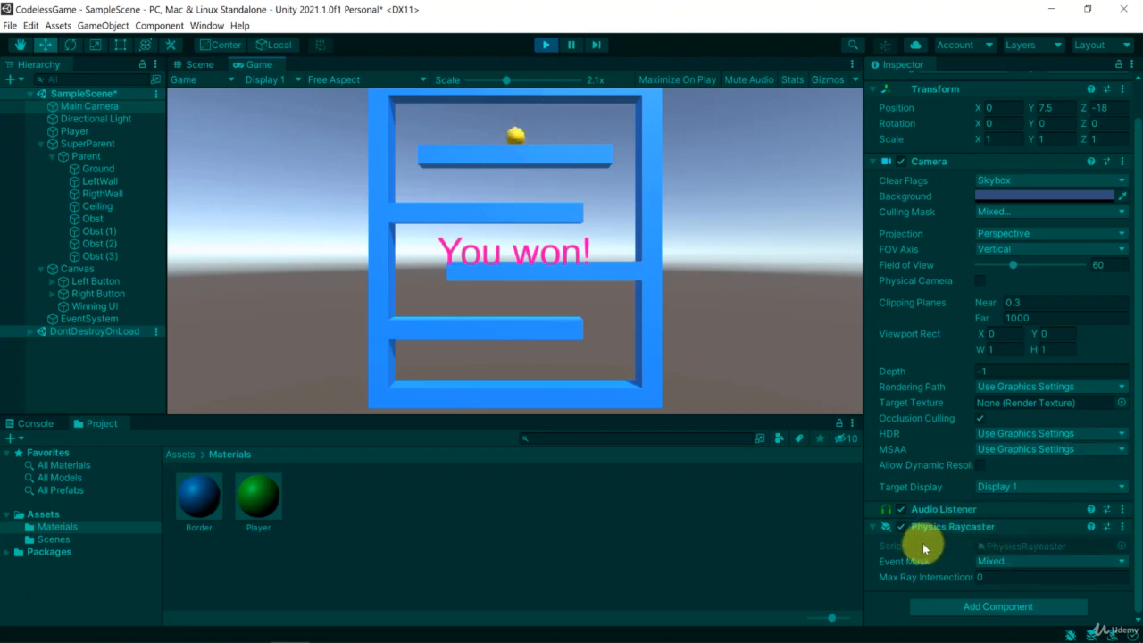
Review the Player's Event Trigger in the running game, trigger the ball's Pointer Down event again and stop the game.
left_click(72, 132)
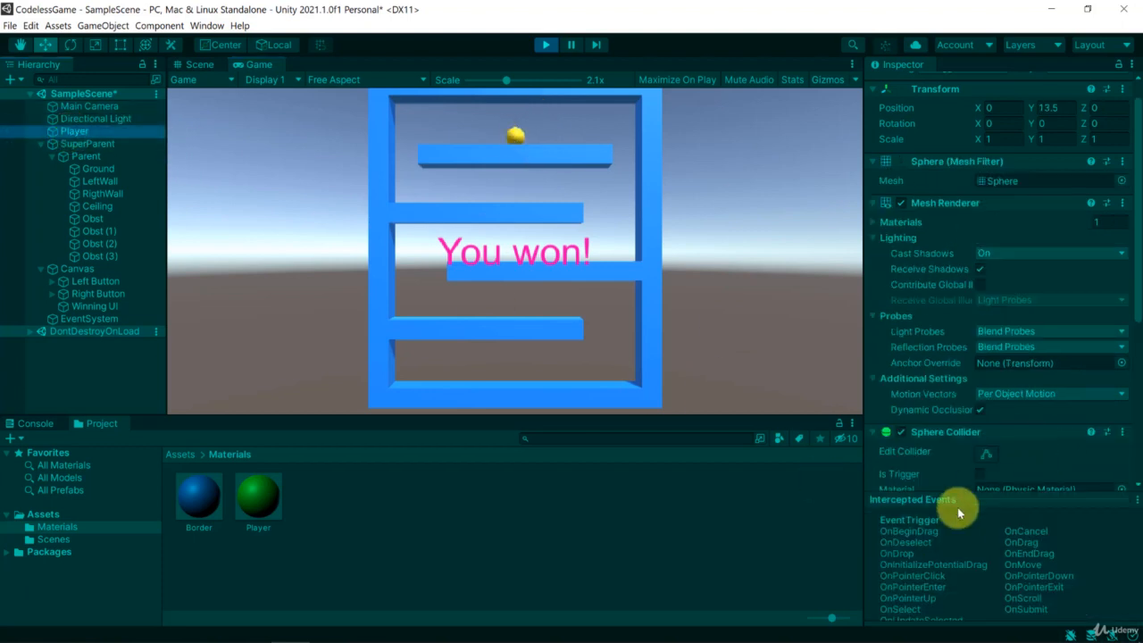
scroll(960, 482, "down", 5)
scroll(969, 400, "down", 1)
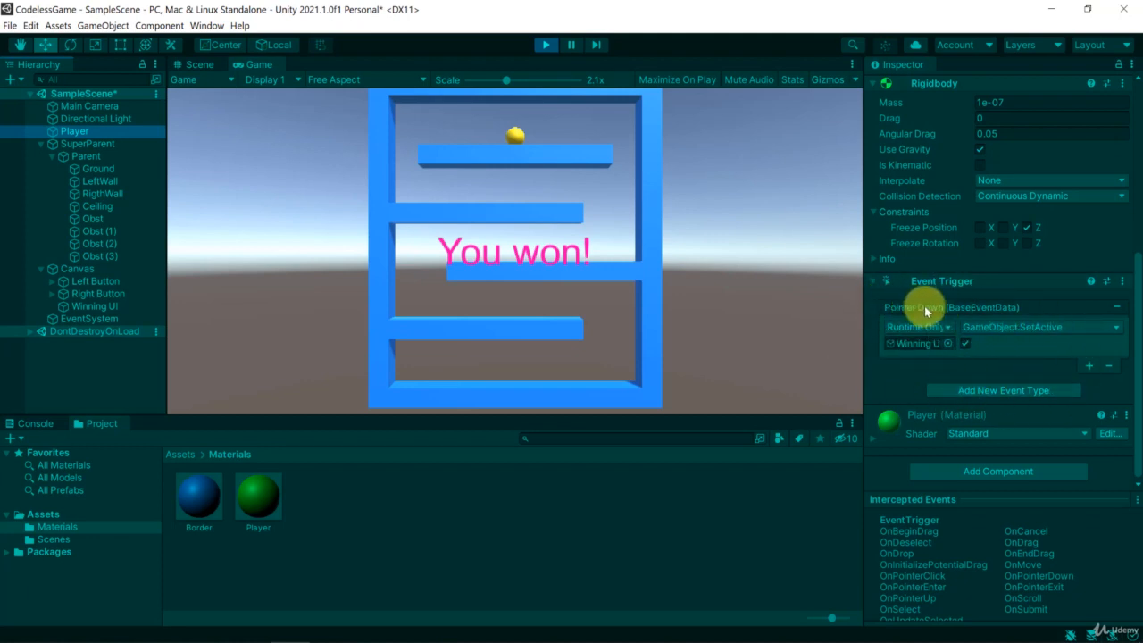
left_click(518, 131)
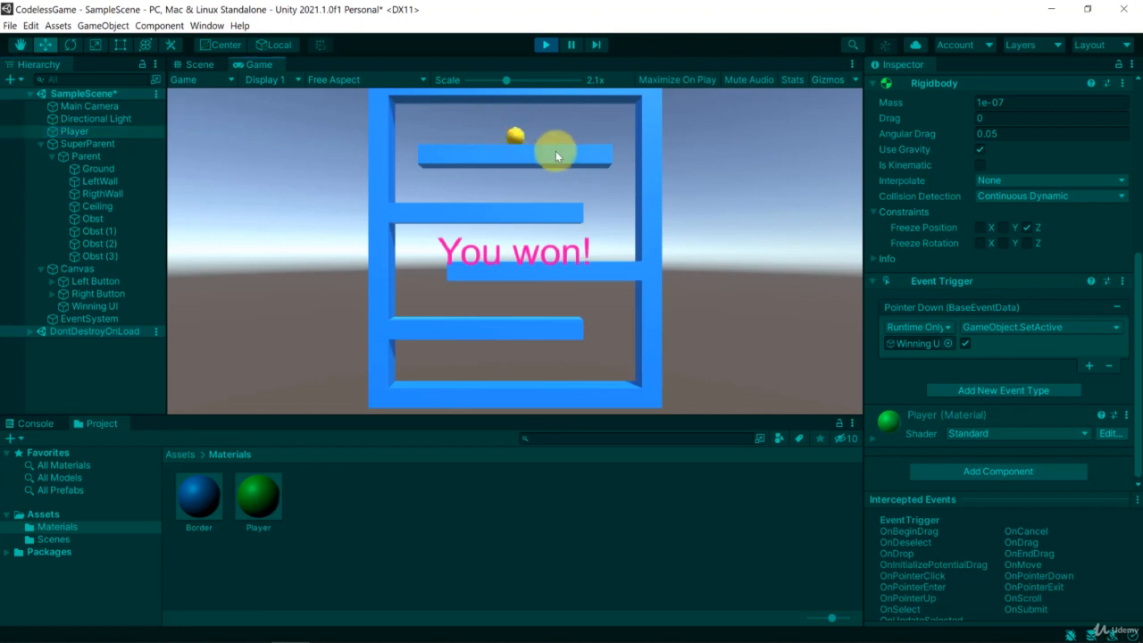
key("ctrl+p")
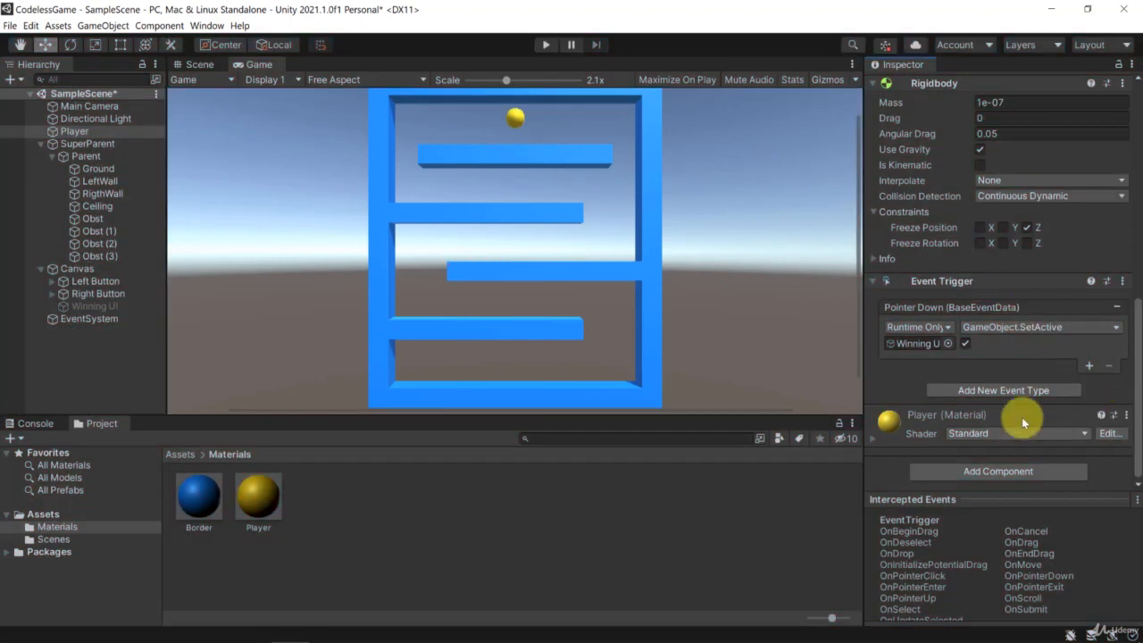
Give the Player's Event Trigger a PointerExit event that calls GameObject.SetActive on Winning UI with its value set to false.
left_click(987, 401)
left_click(977, 397)
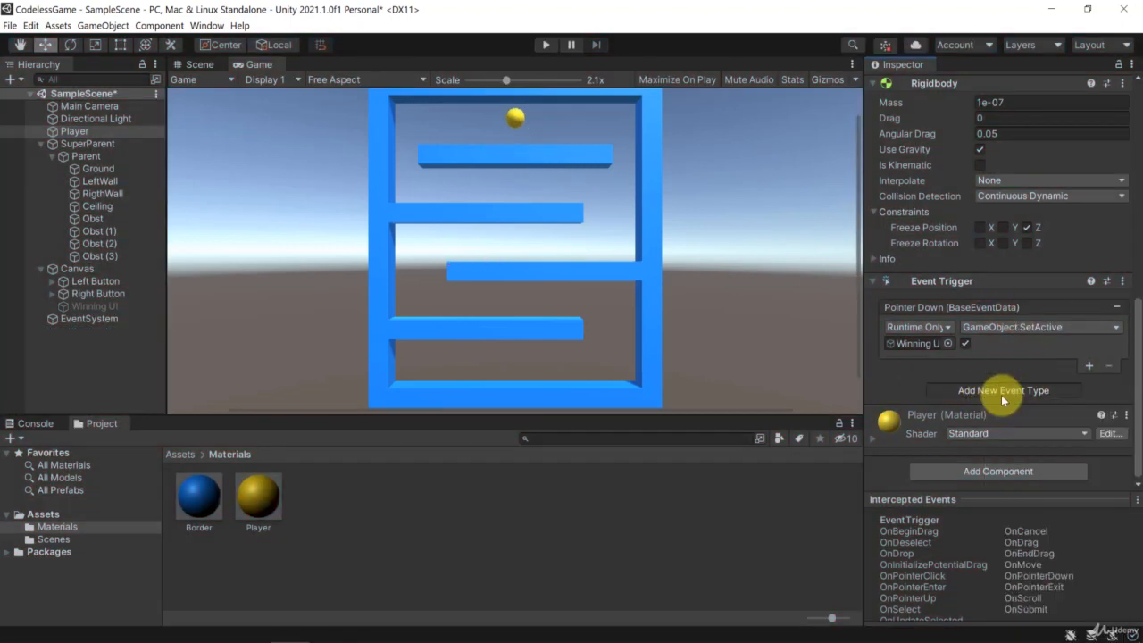
left_click(1001, 395)
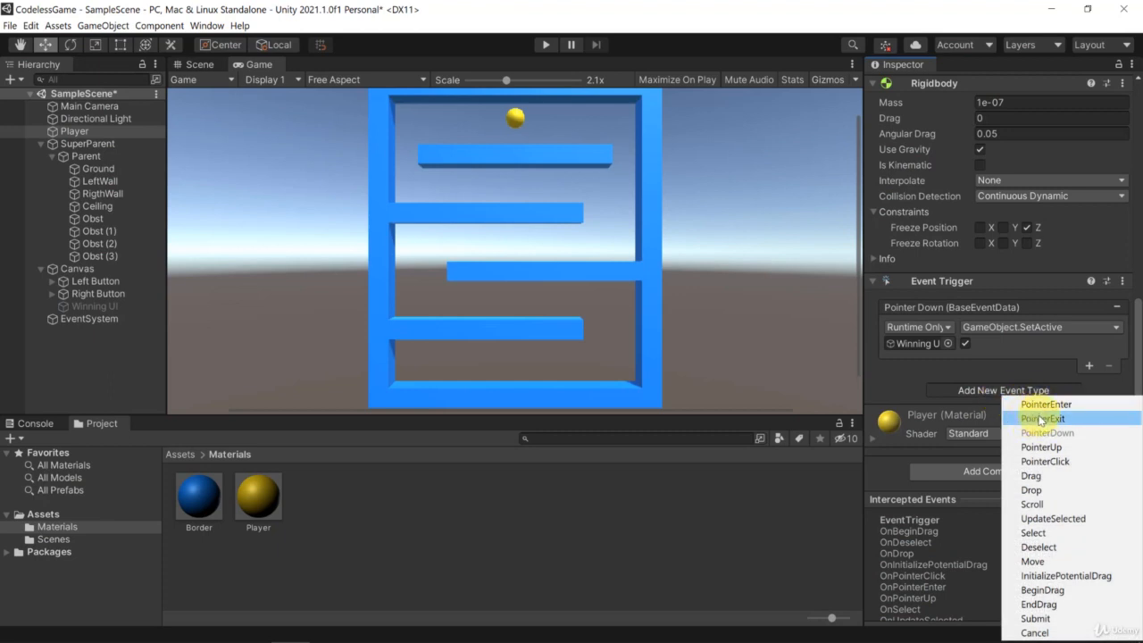
left_click(1043, 420)
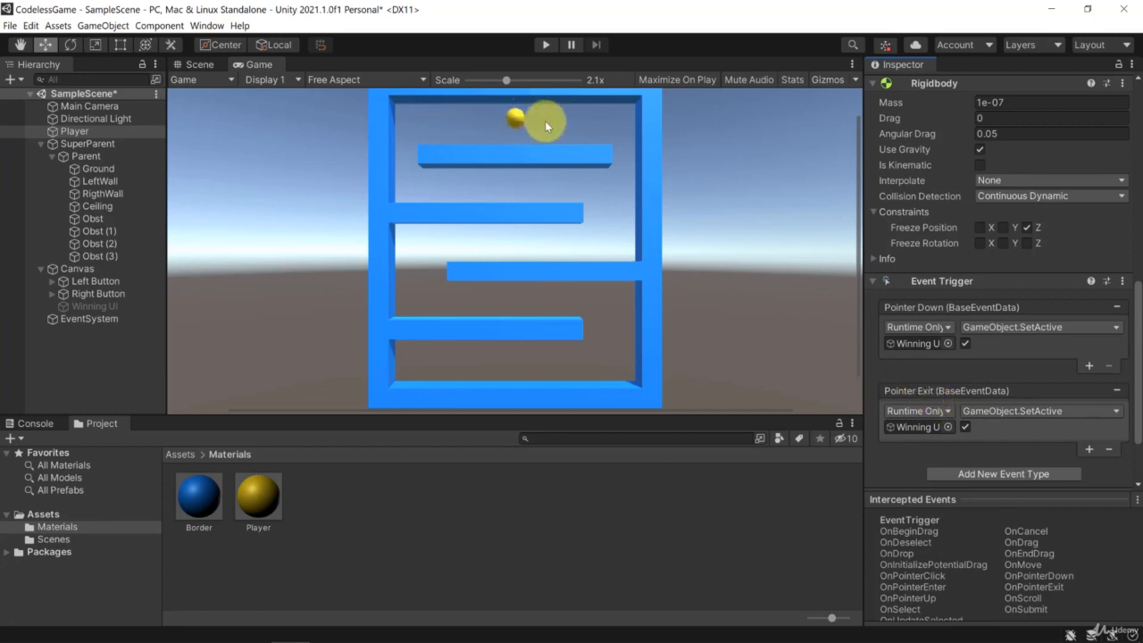
left_click(968, 428)
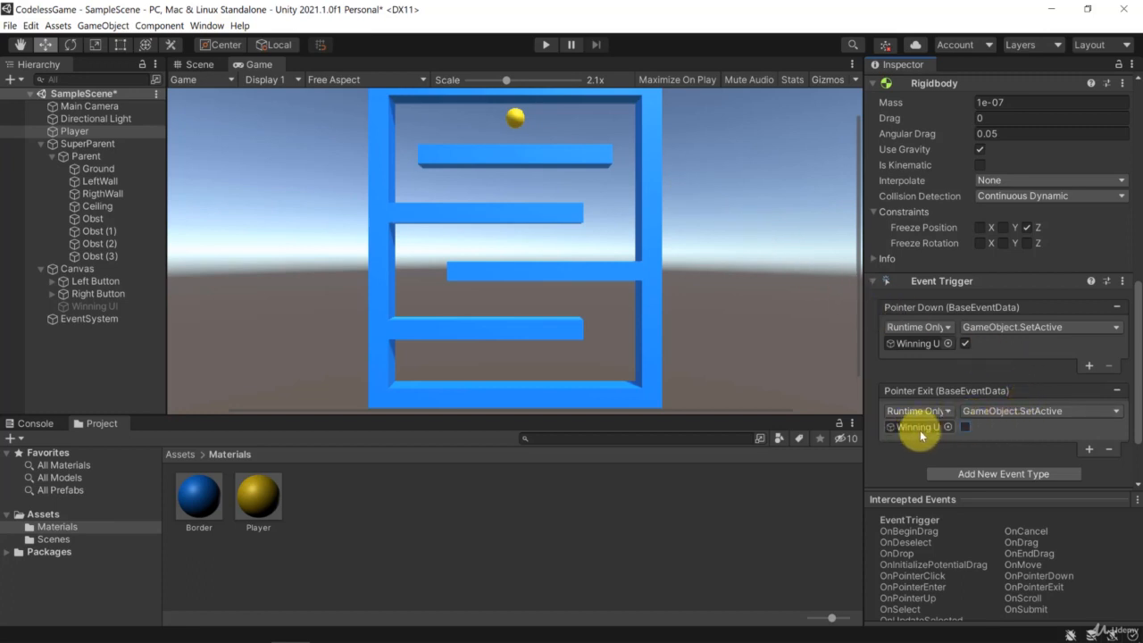
Run the game, test the Pointer Down and Pointer Exit events on the ball, and stop the game.
left_click(546, 44)
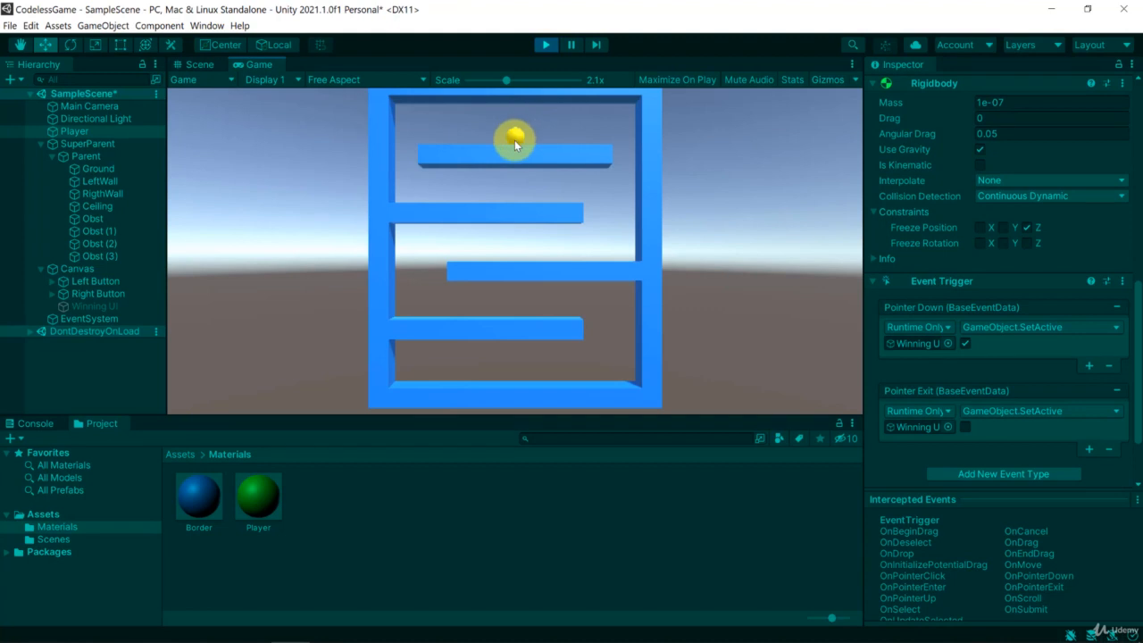
left_click(515, 139)
left_click(516, 137)
left_click(523, 135)
left_click(544, 44)
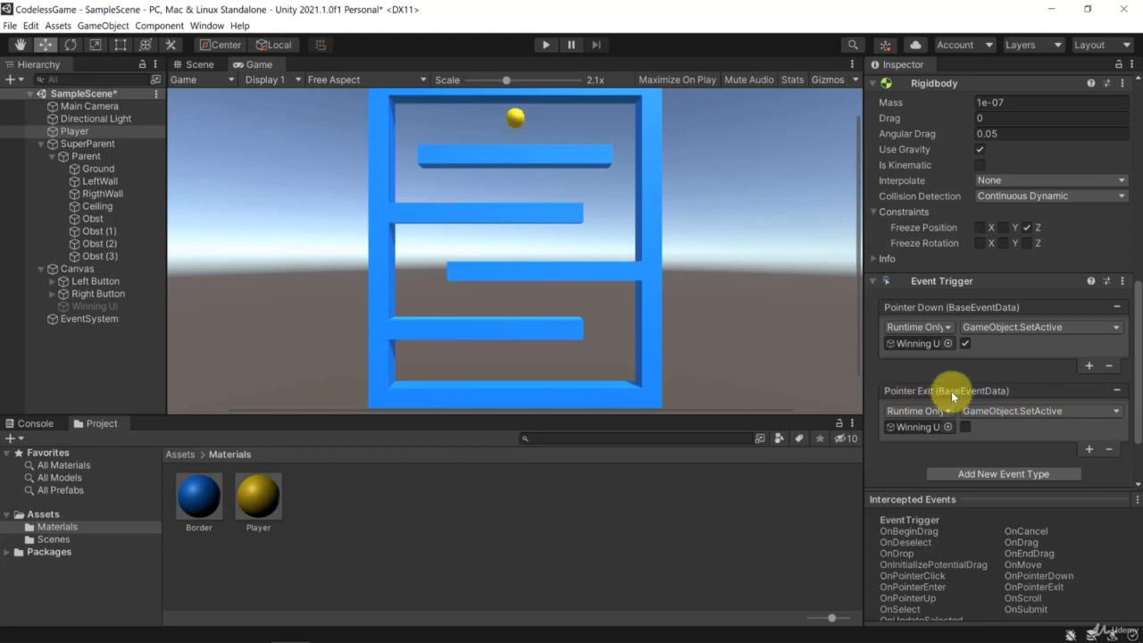
Remove the Pointer Exit event from the Player's Event Trigger, and add and delete an extra empty Pointer Down entry.
left_click(1109, 451)
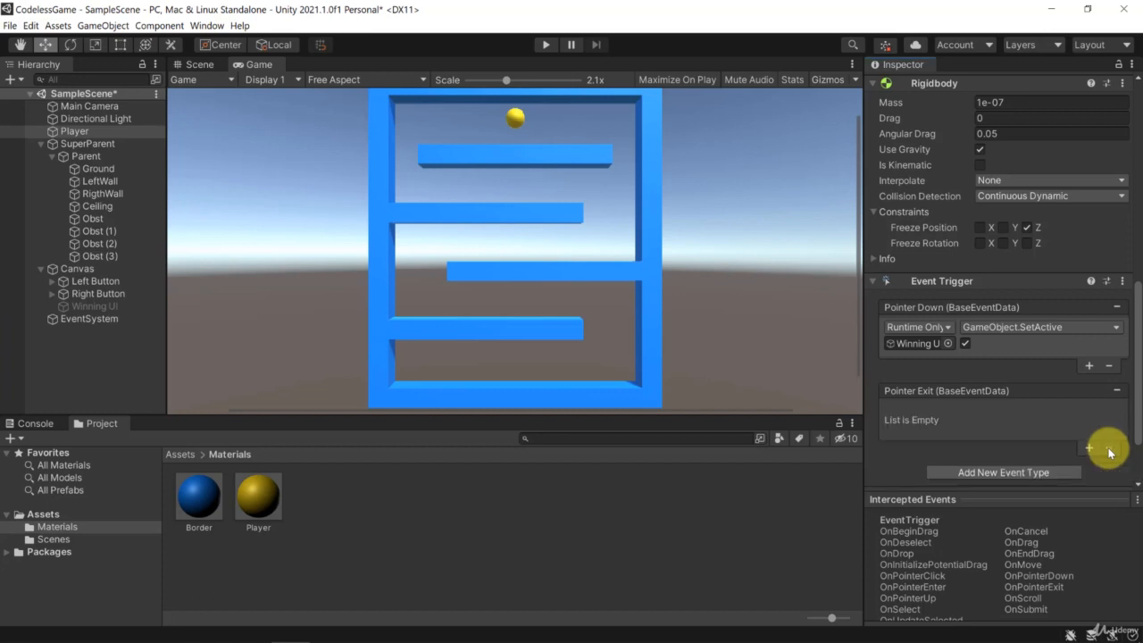
left_click(1117, 393)
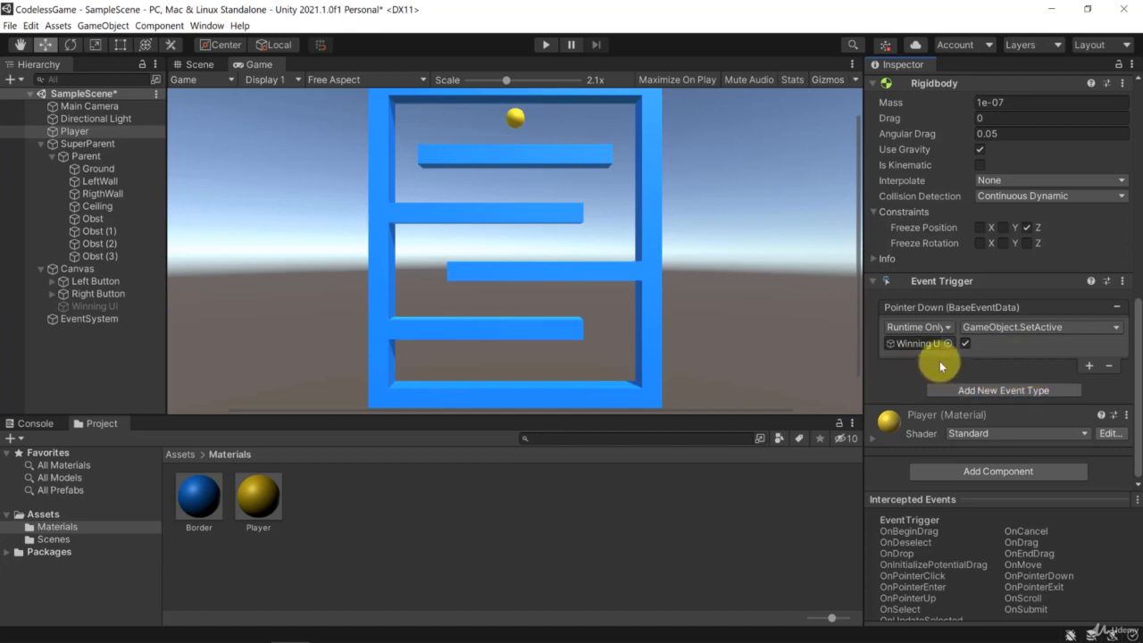
left_click(1089, 366)
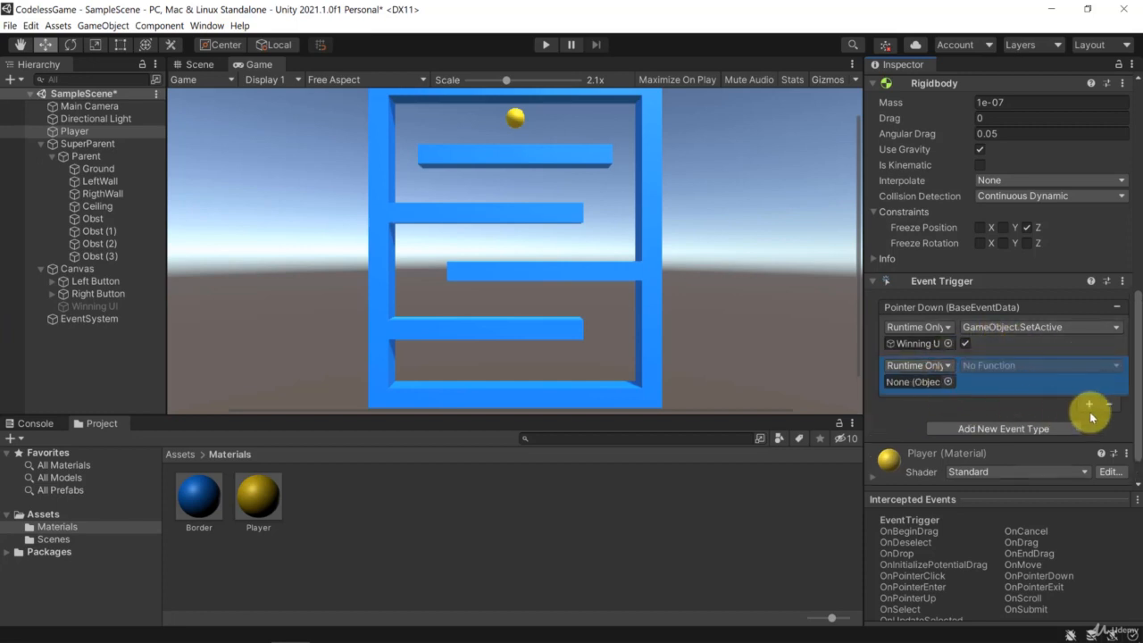
left_click(1108, 405)
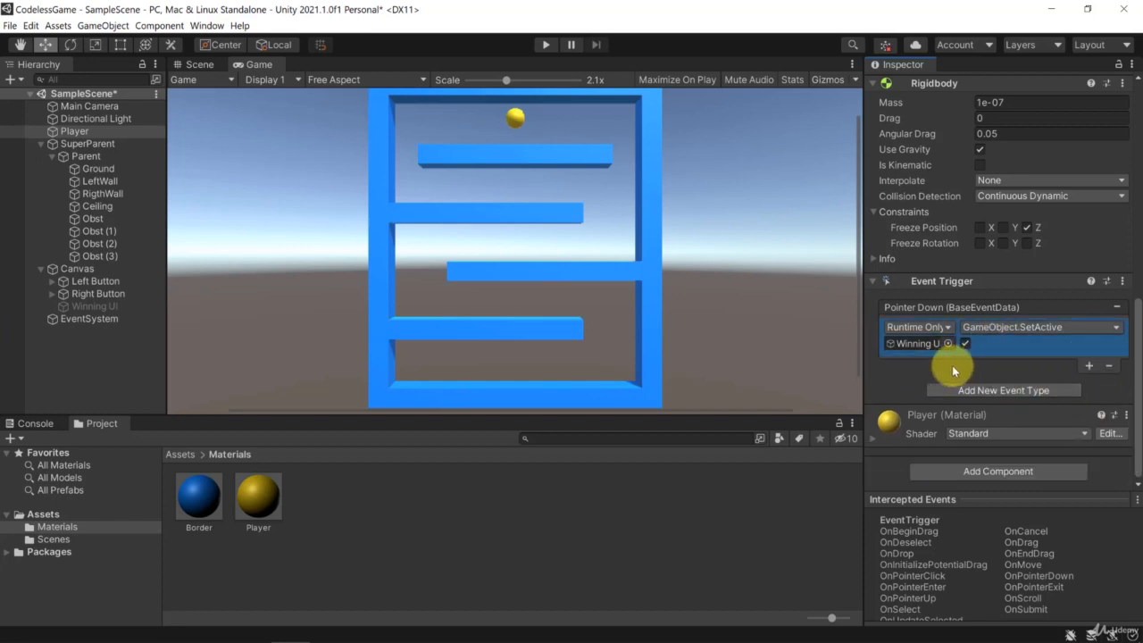